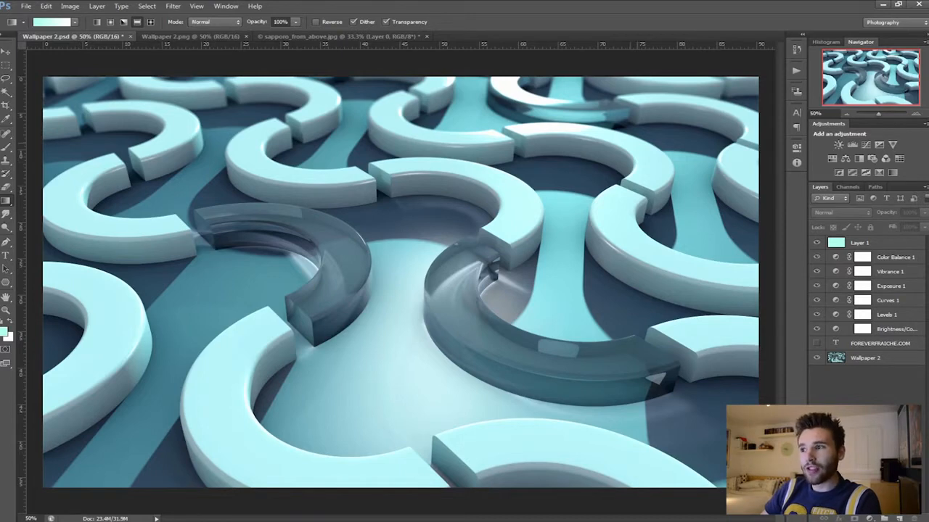
- Copy the six adjustment layers, Color Balance 1 down to Brightness/Contrast, from Wallpaper 2.psd into the Wallpaper 2.png document
click(895, 258)
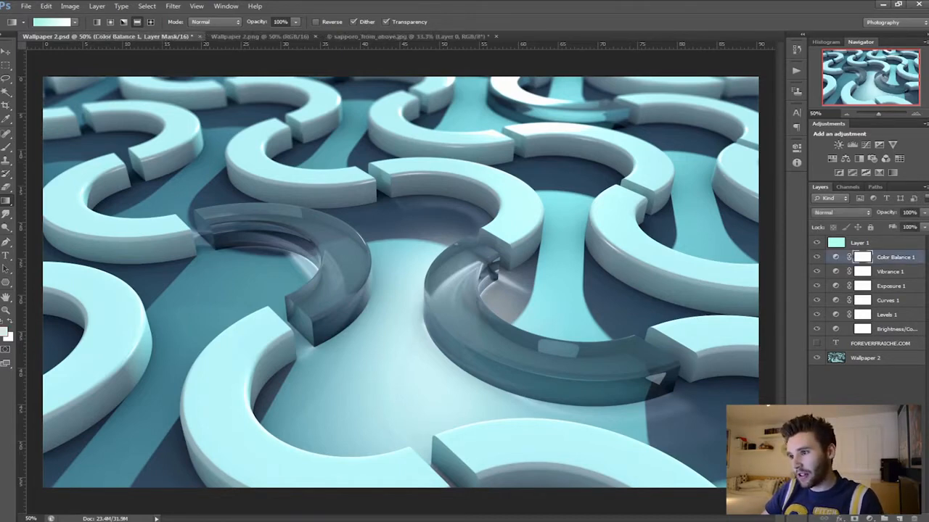
shift+click(880, 344)
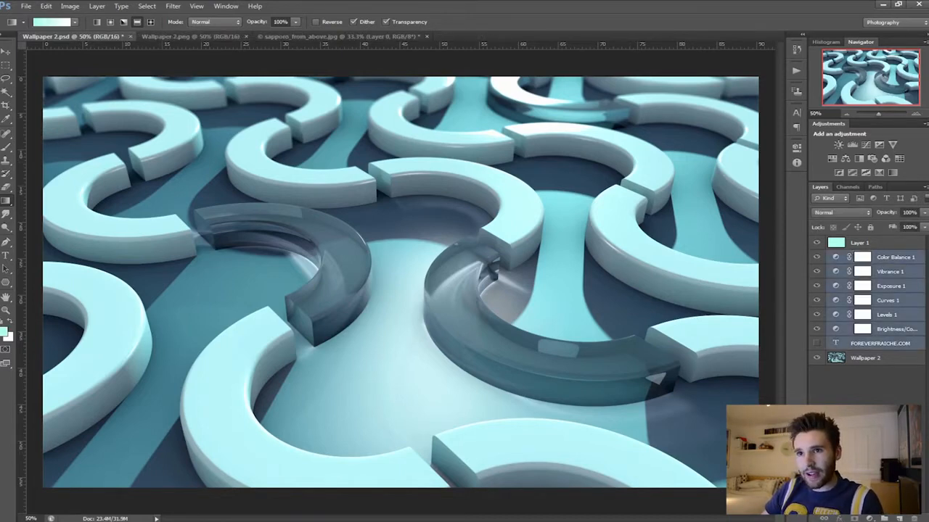
ctrl+click(880, 344)
drag(72, 36, 82, 141)
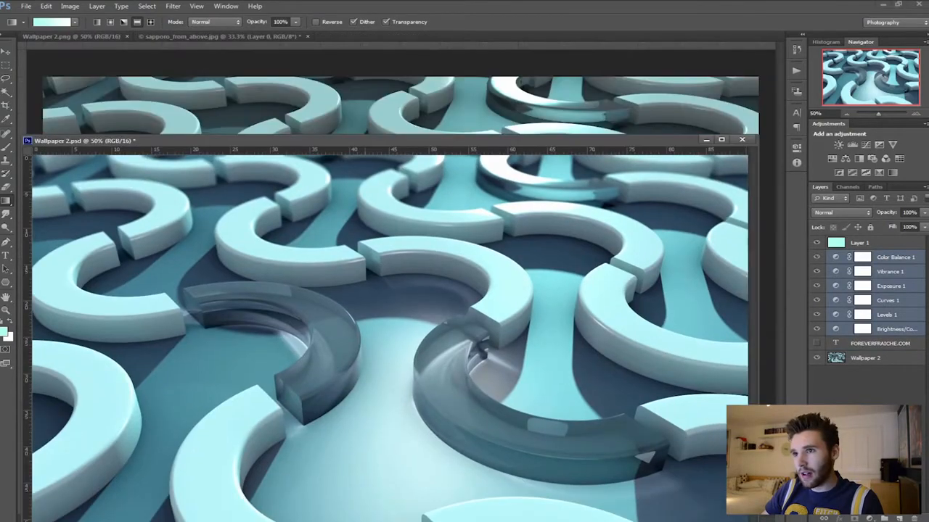
drag(891, 286, 529, 84)
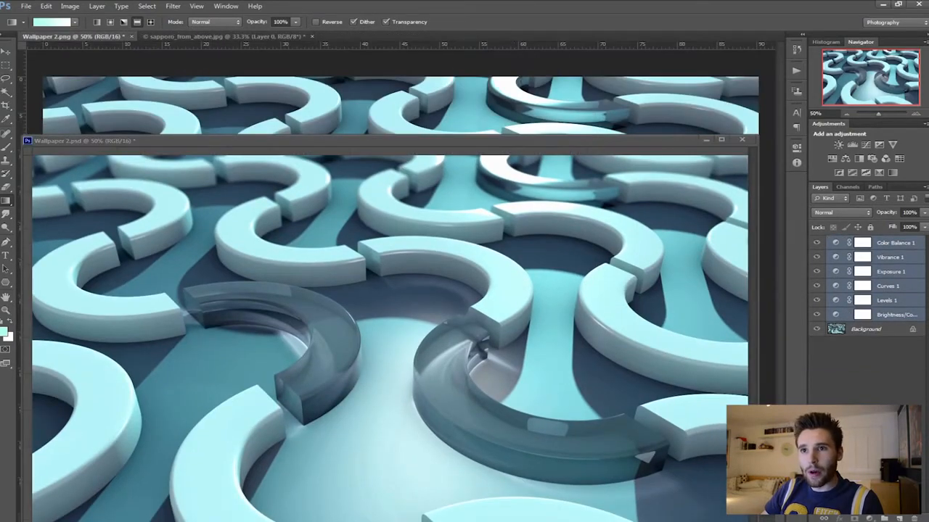
- Dock the floating Wallpaper 2.psd window back among the open documents, switch to Wallpaper 2.png and deselect its layers
drag(363, 141, 376, 37)
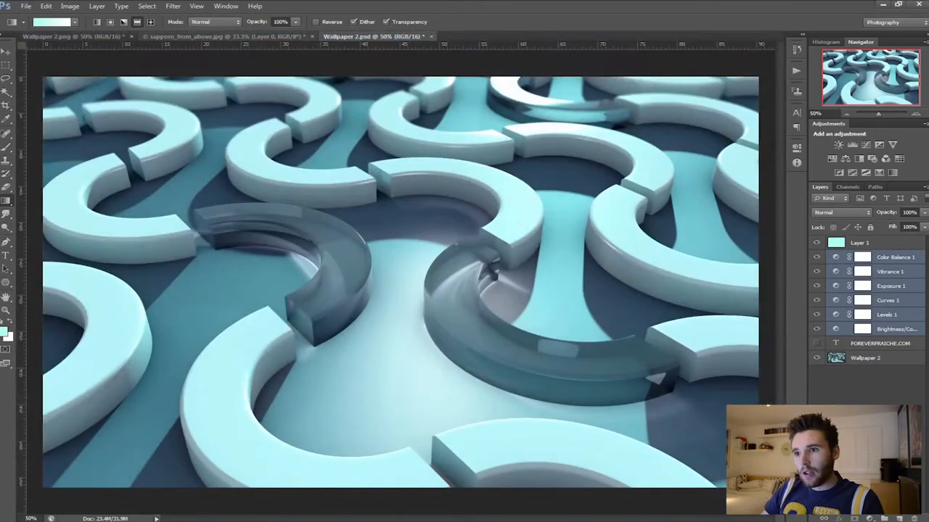
click(72, 37)
click(864, 378)
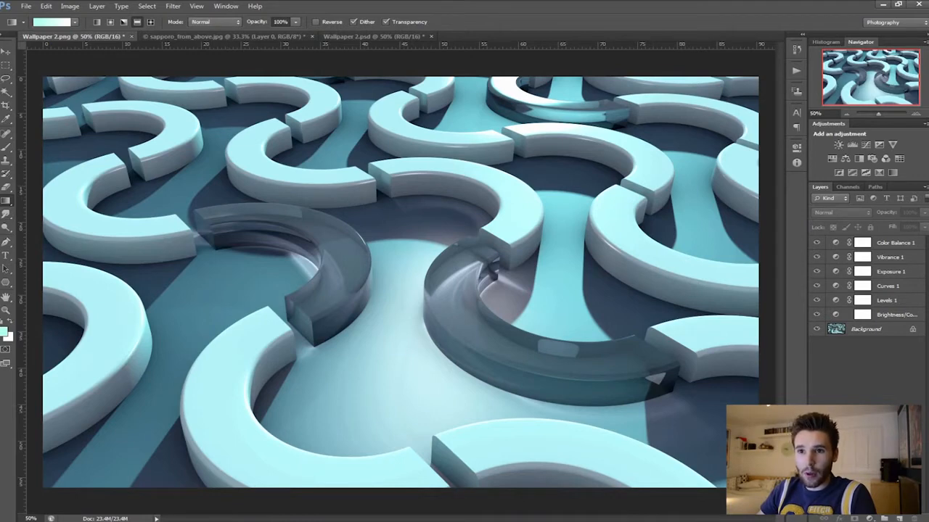
- Look at the Gradient and Paint Bucket tools, ending with the Gradient tool active in linear style
click(6, 200)
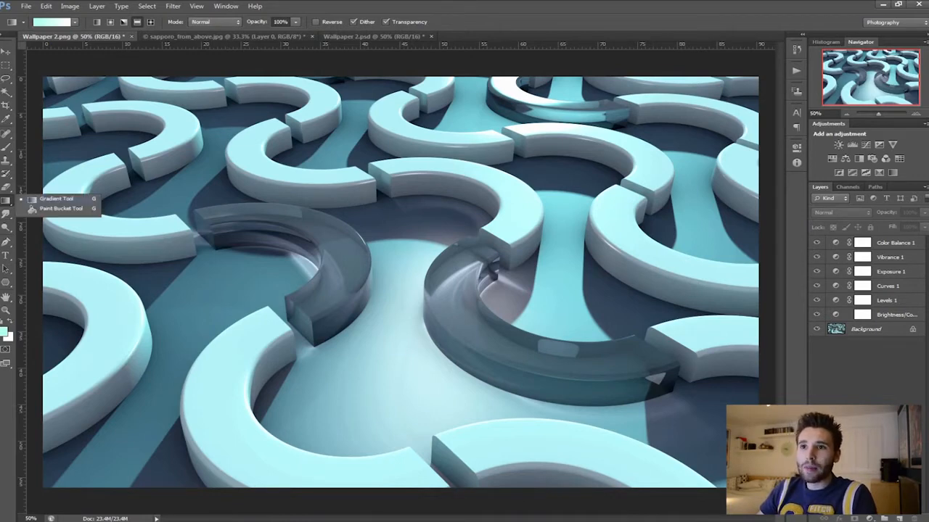
click(56, 199)
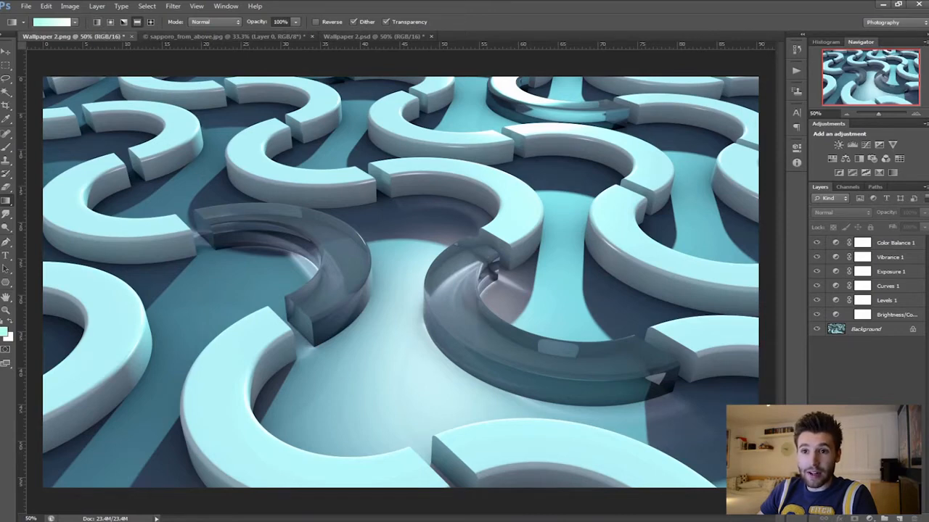
right_click(6, 201)
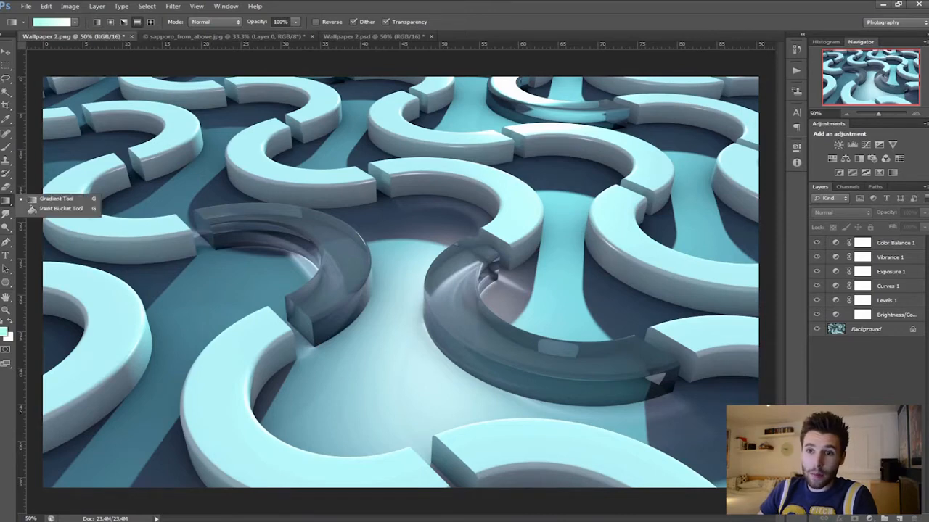
click(58, 208)
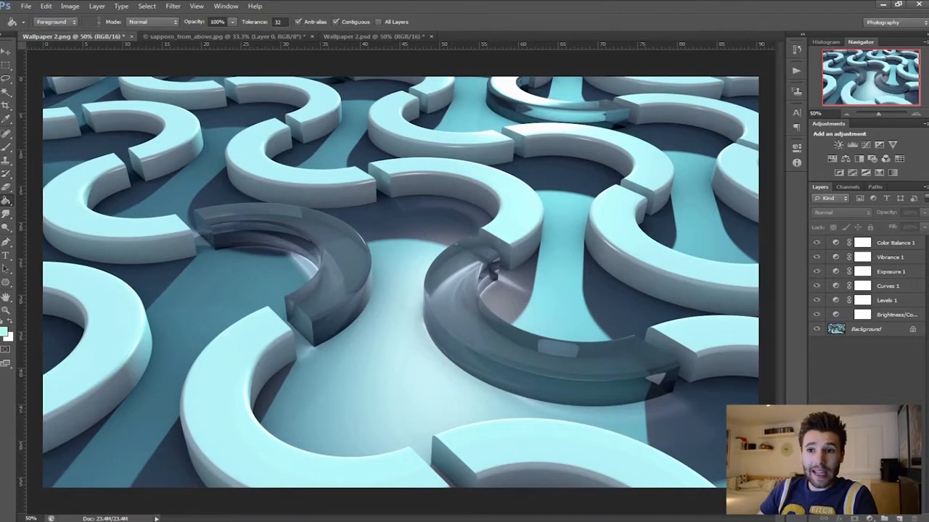
right_click(5, 201)
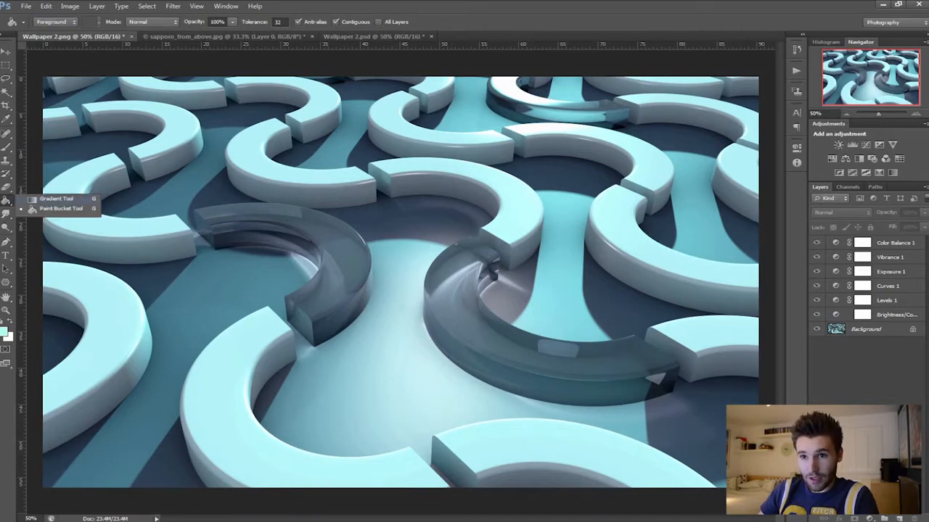
click(57, 198)
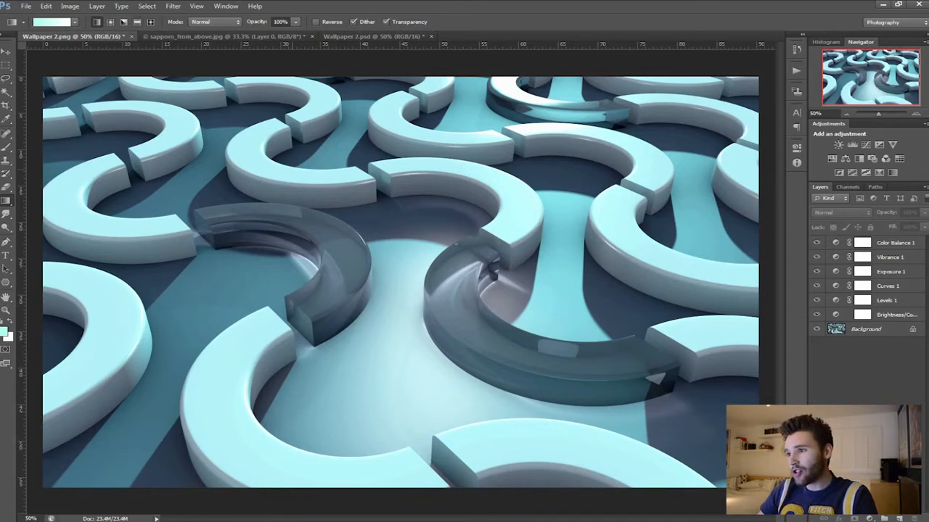
- Unlock the Background layer by converting it into a regular layer with the default settings
click(866, 329)
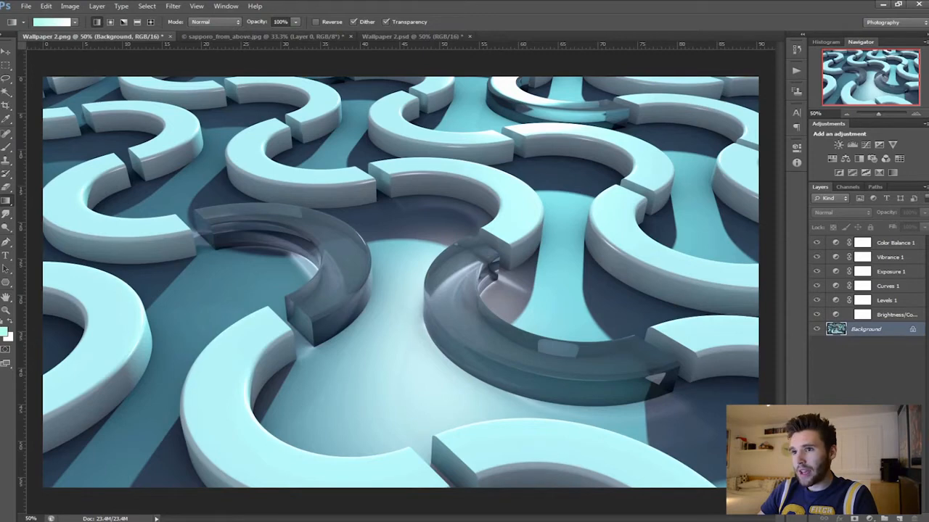
double_click(866, 329)
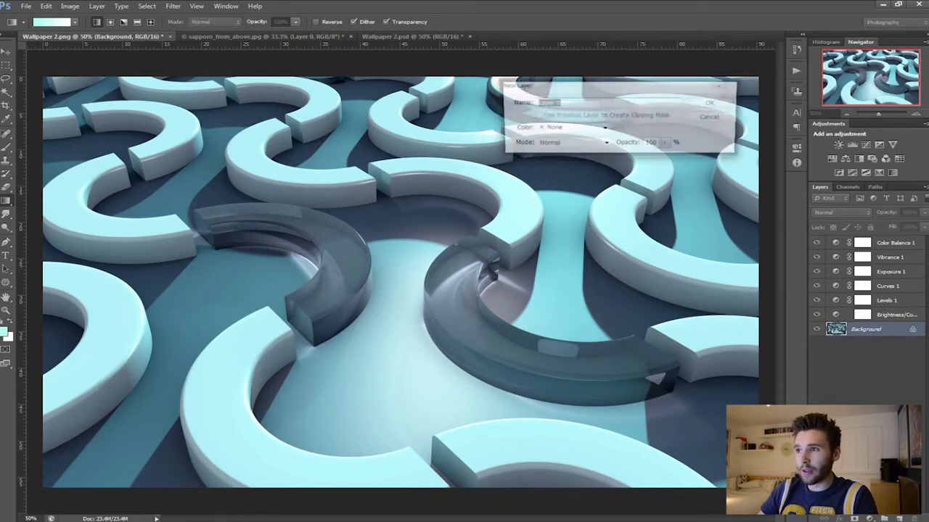
key(Return)
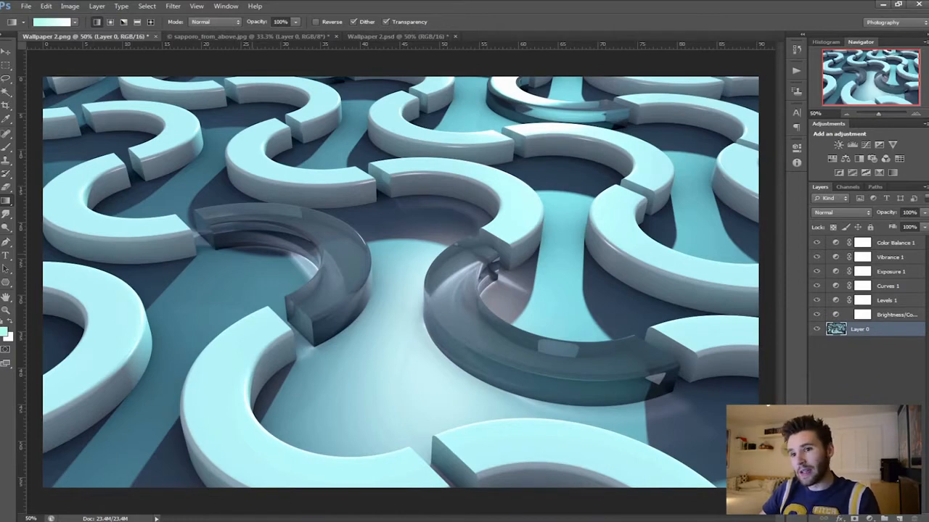
- Toggle Quick Mask on and off, leaving Quick Mask mode enabled on Layer 0
key(q)
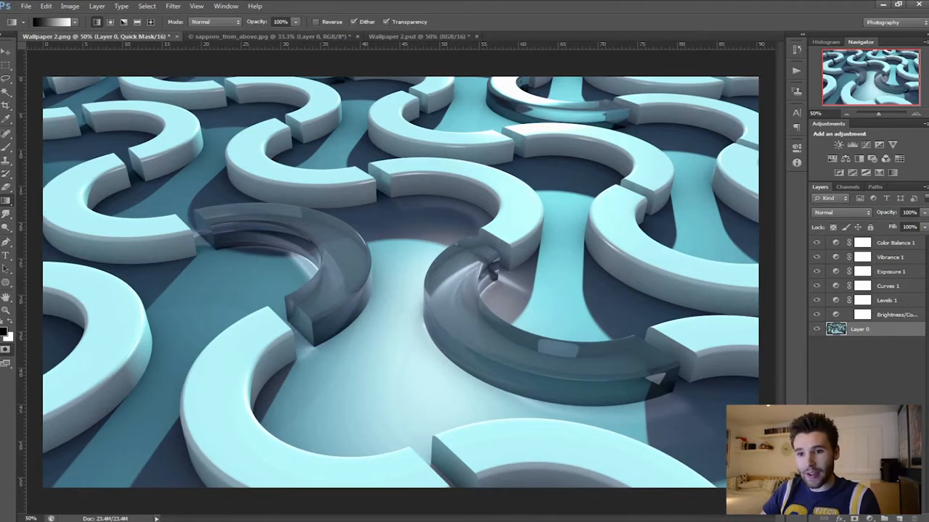
key(q)
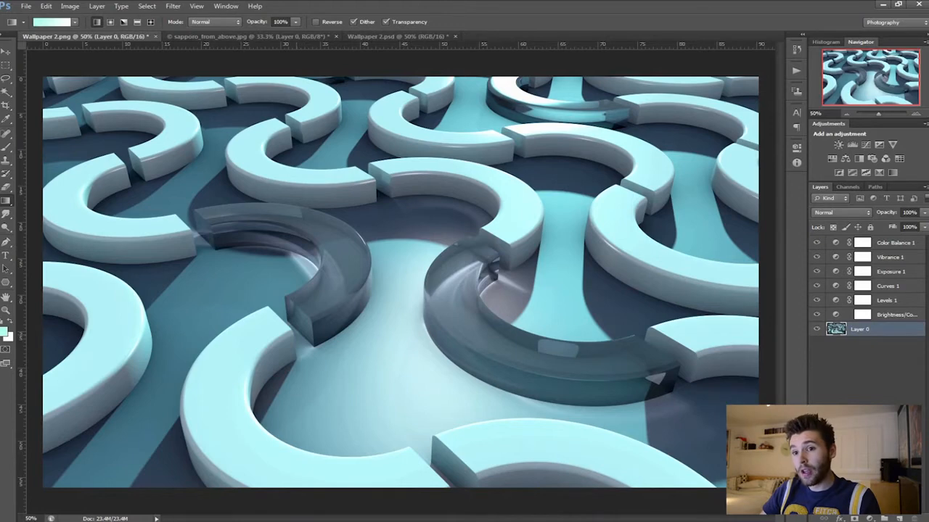
key(q)
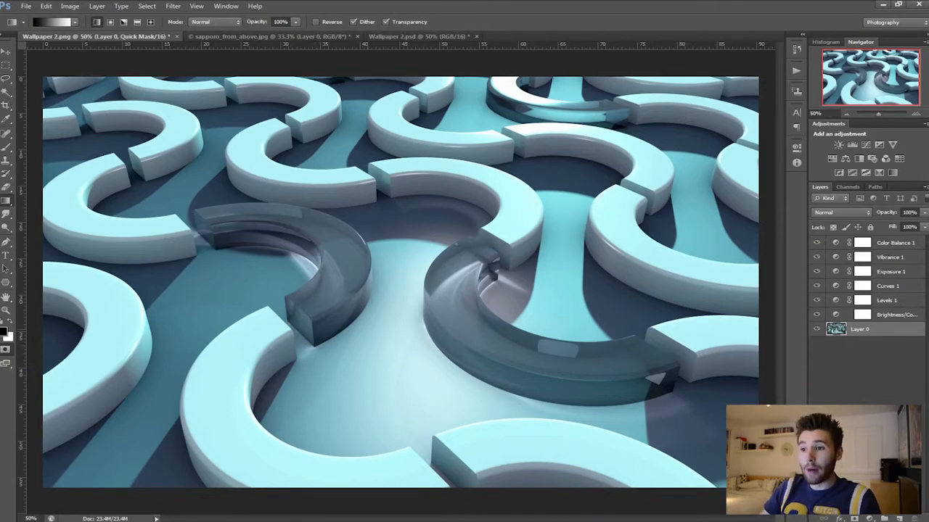
- Try a diagonal mask gradient from the lower middle to the upper left, convert it to a selection and delete the selected pixels
drag(459, 417, 325, 149)
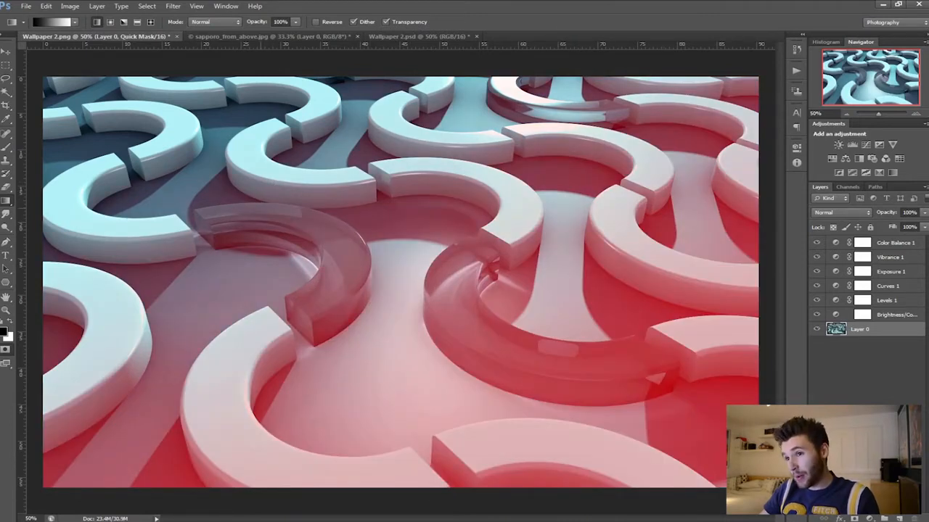
key(q)
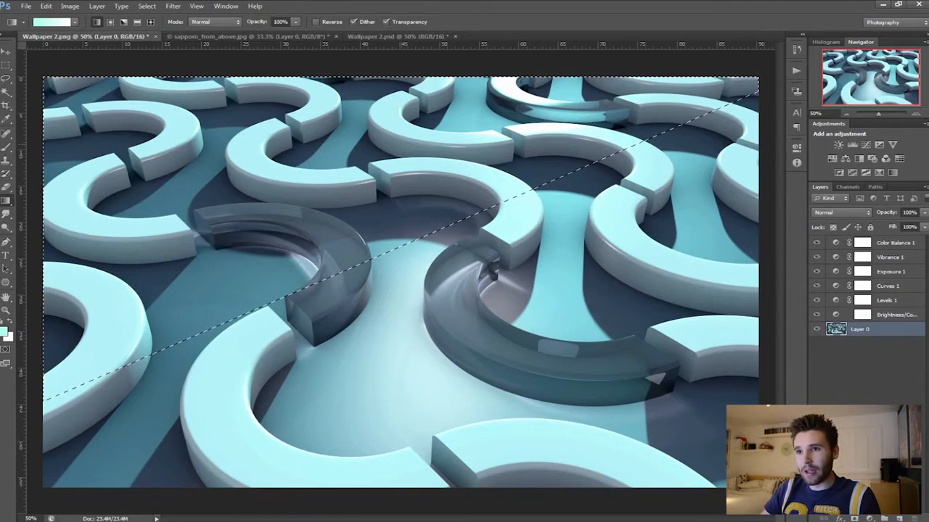
key(Delete)
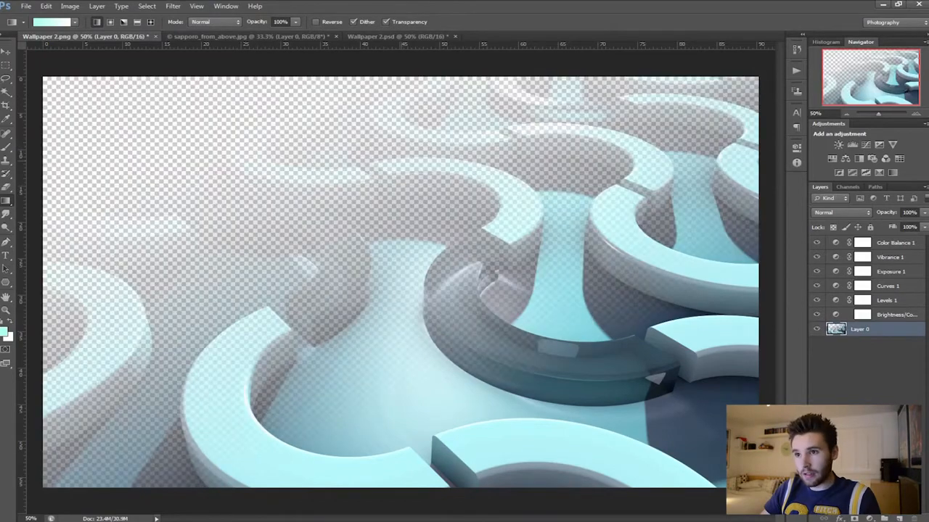
- Undo the deletion and step the history back to the last Enter Quick Mask state, before the diagonal gradient
key(ctrl+z)
key(ctrl+z)
key(ctrl+z)
click(797, 49)
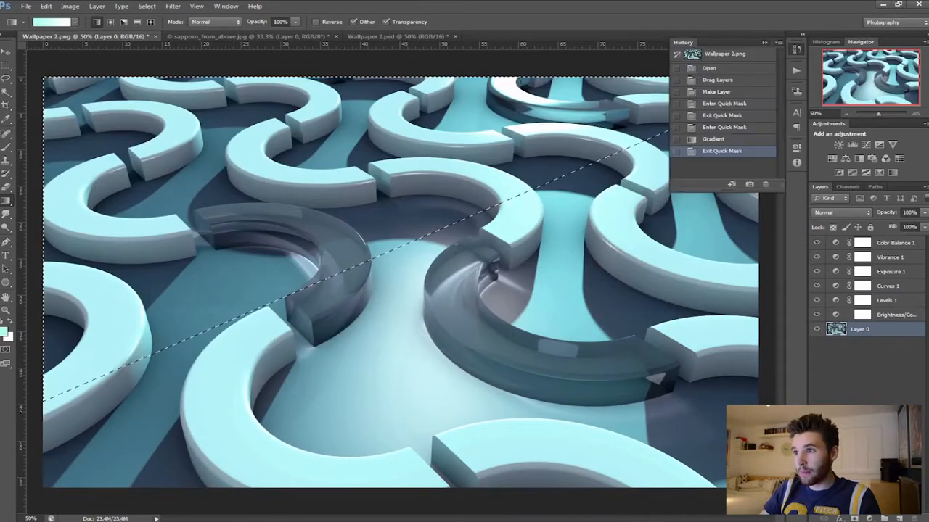
click(713, 139)
click(724, 127)
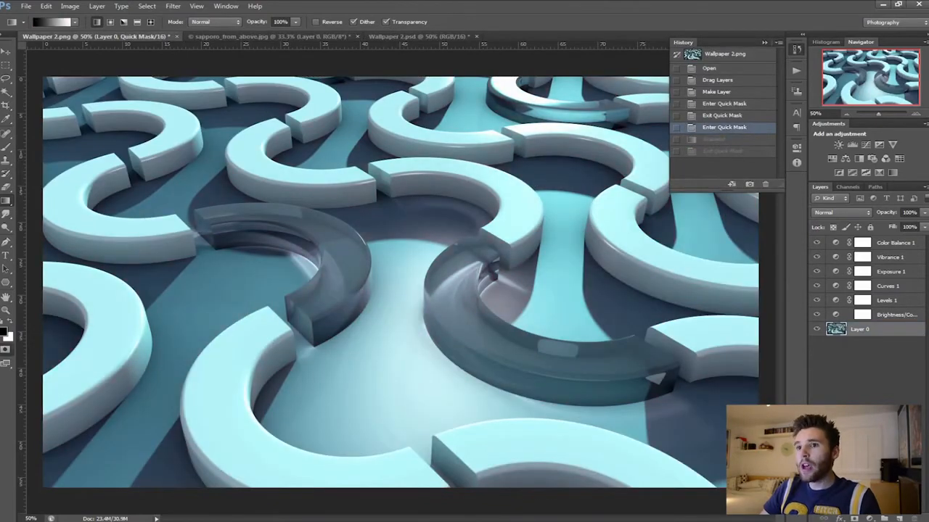
click(764, 43)
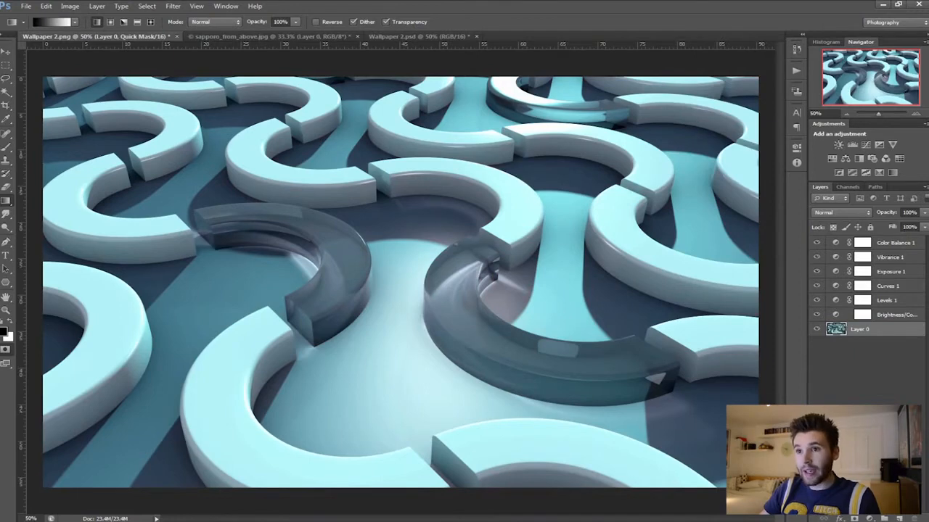
- Mask the far, upper part of the image with a near-vertical gradient from the image's top edge, and exit Quick Mask to get a selection
drag(298, 92, 298, 272)
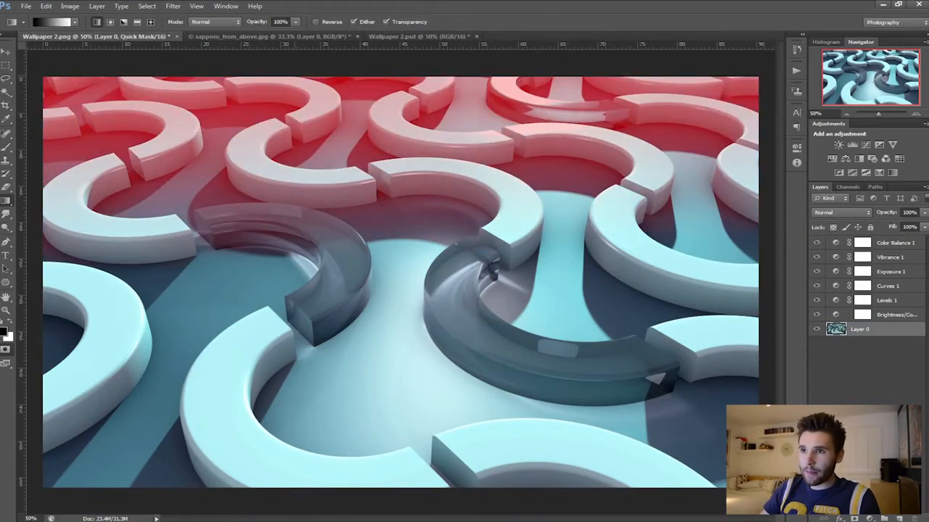
drag(297, 92, 308, 154)
drag(365, 79, 368, 135)
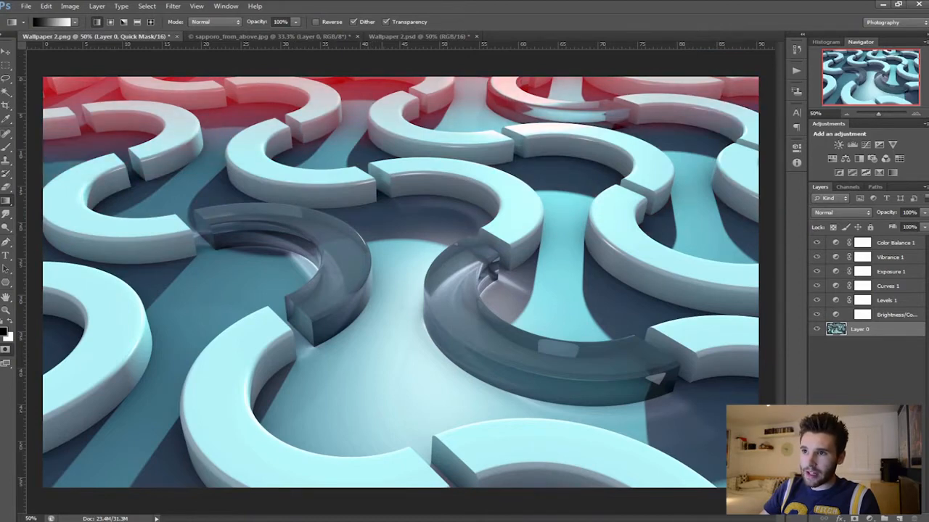
drag(392, 93, 407, 173)
drag(386, 79, 387, 135)
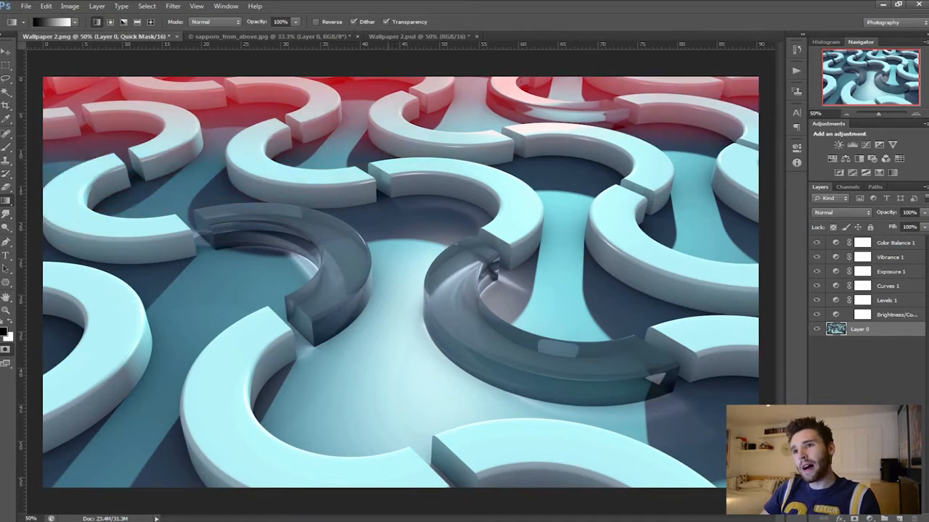
drag(367, 78, 383, 210)
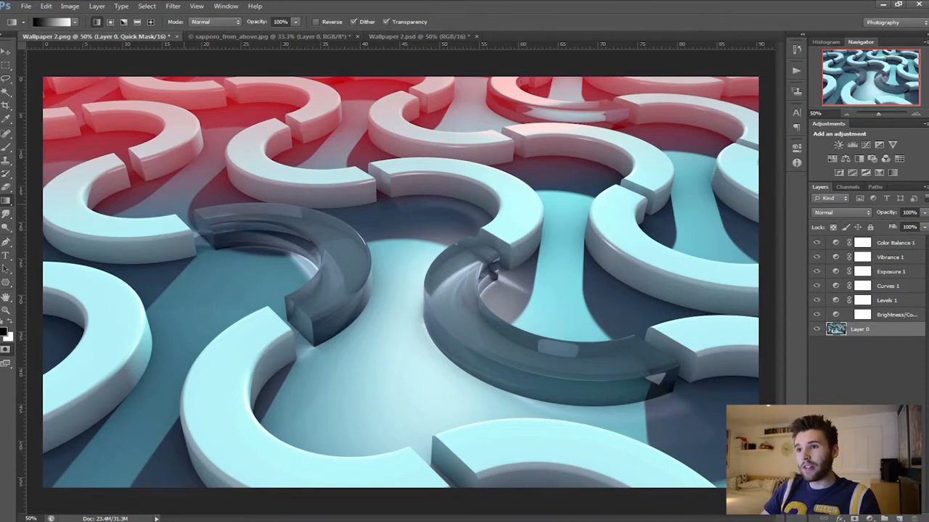
key(q)
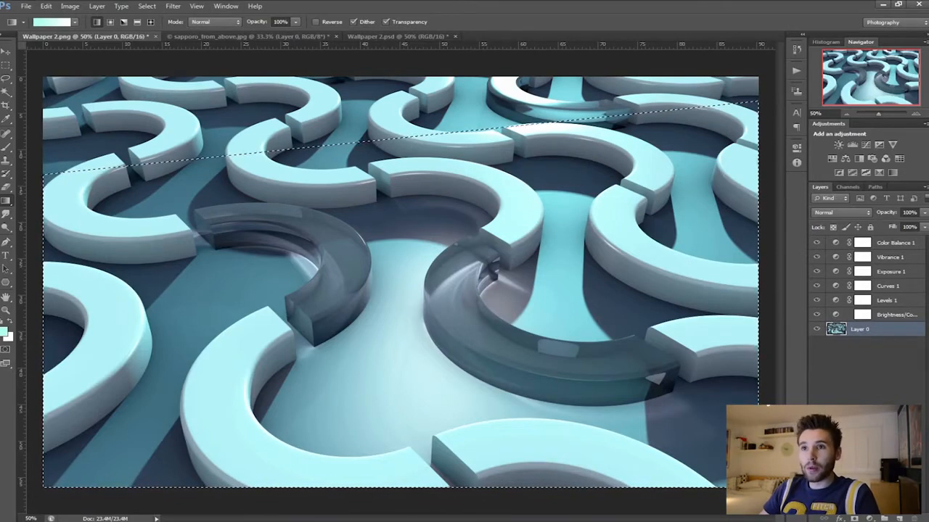
- Open the Lens Blur filter on Layer 0, enable Invert and keep the depth map source at None
click(172, 6)
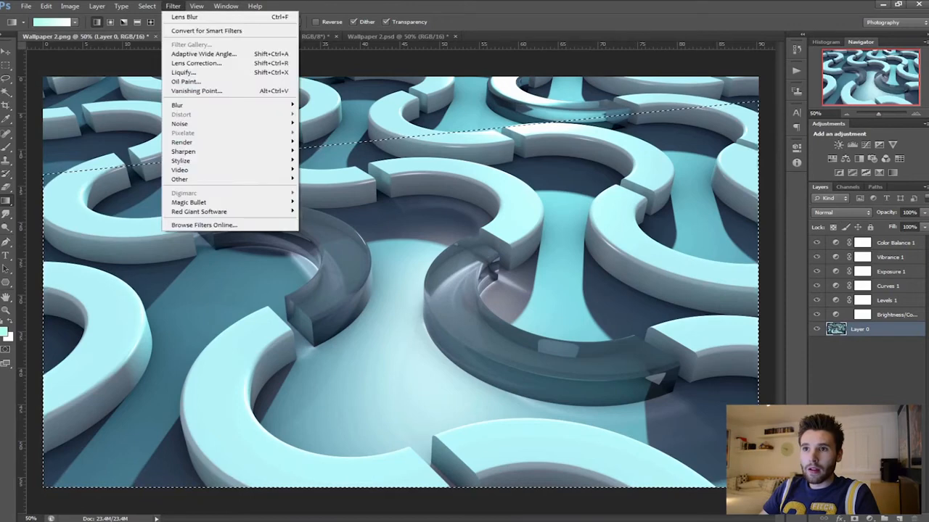
mouse_move(218, 105)
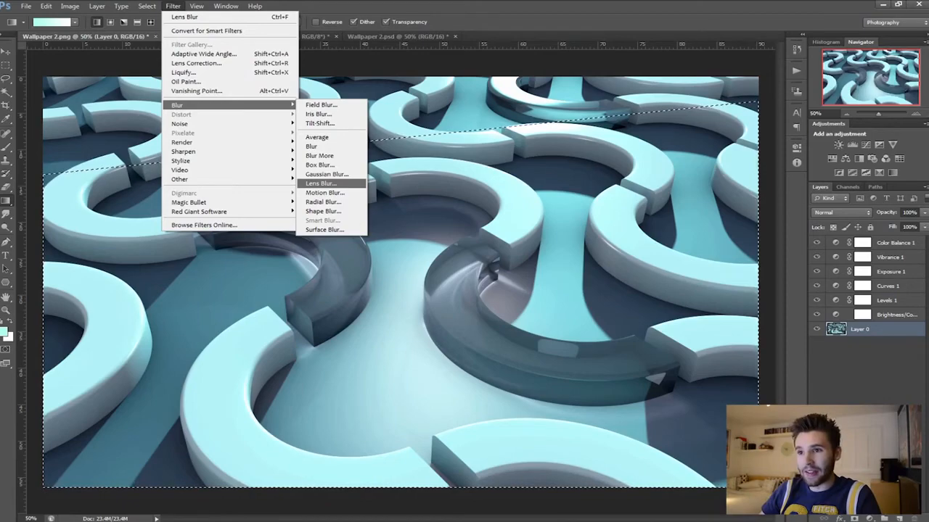
click(321, 183)
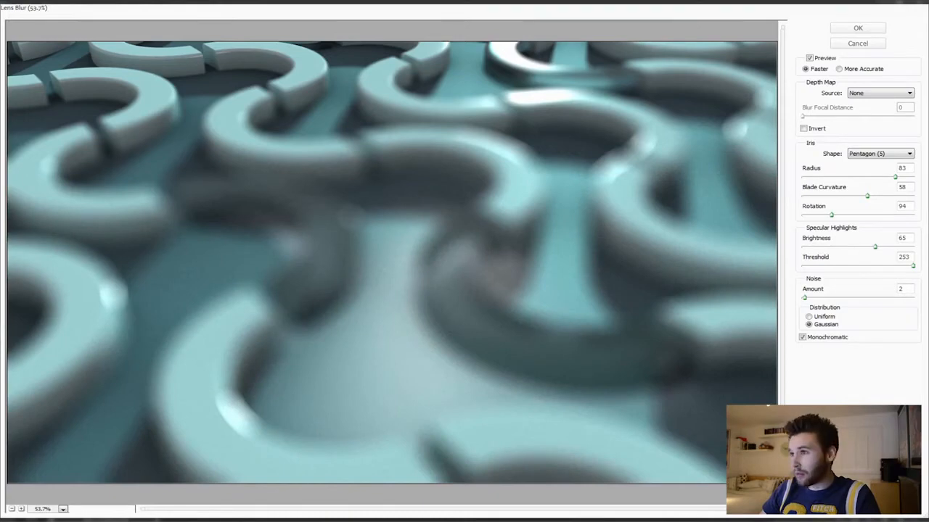
click(804, 128)
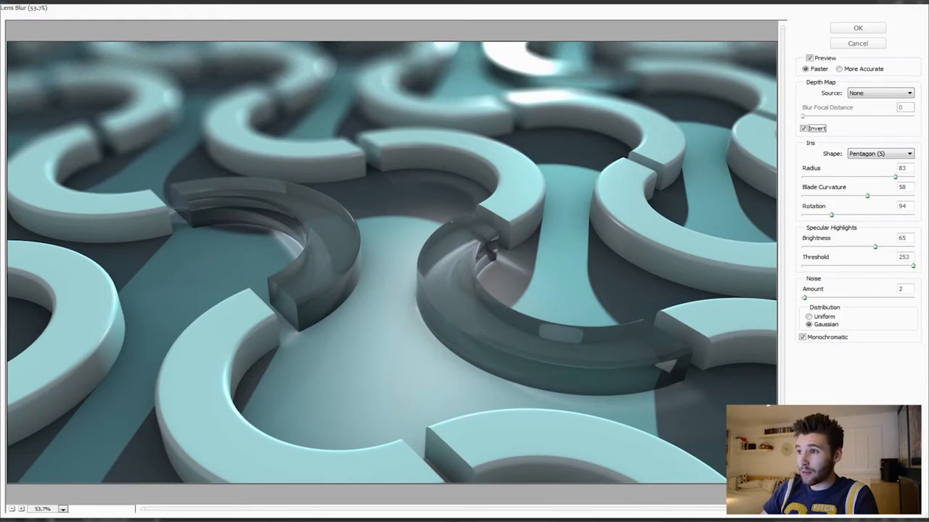
click(880, 93)
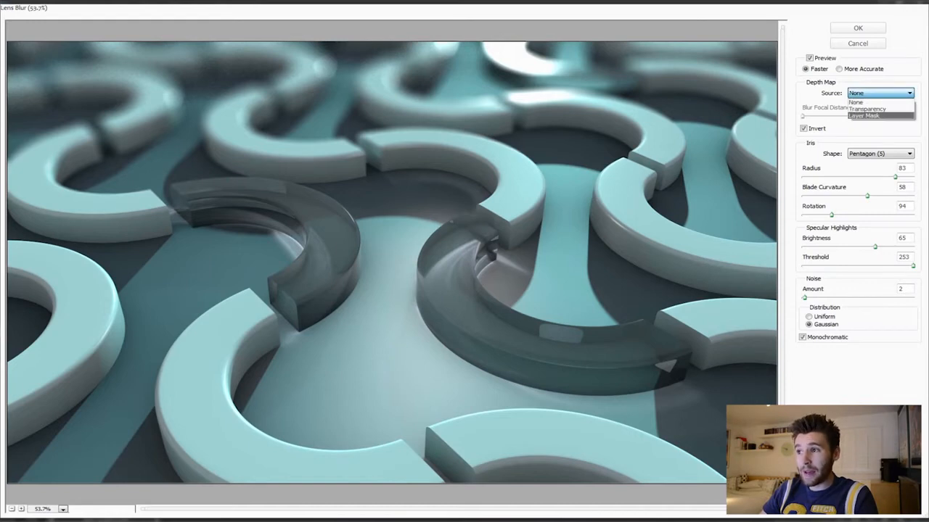
click(870, 102)
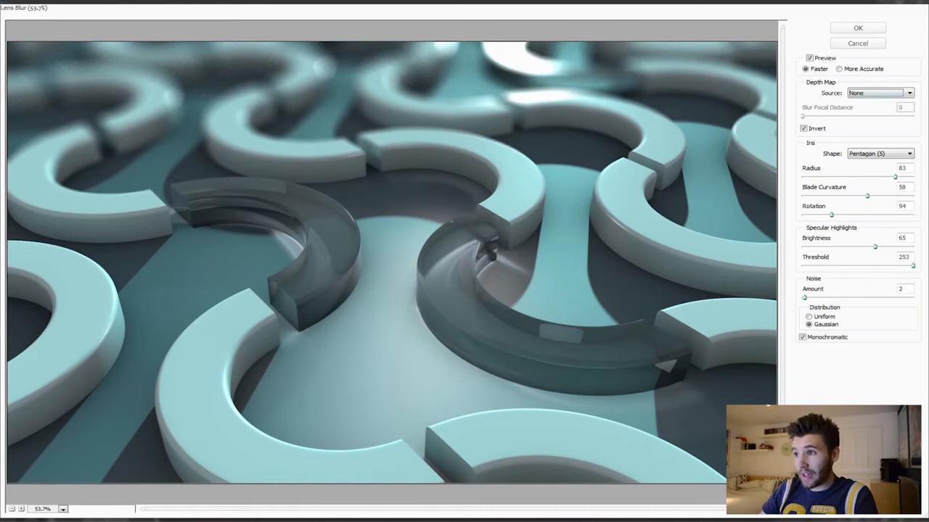
- Keep the iris shape at Pentagon (5) and set the blur radius to 68
click(880, 153)
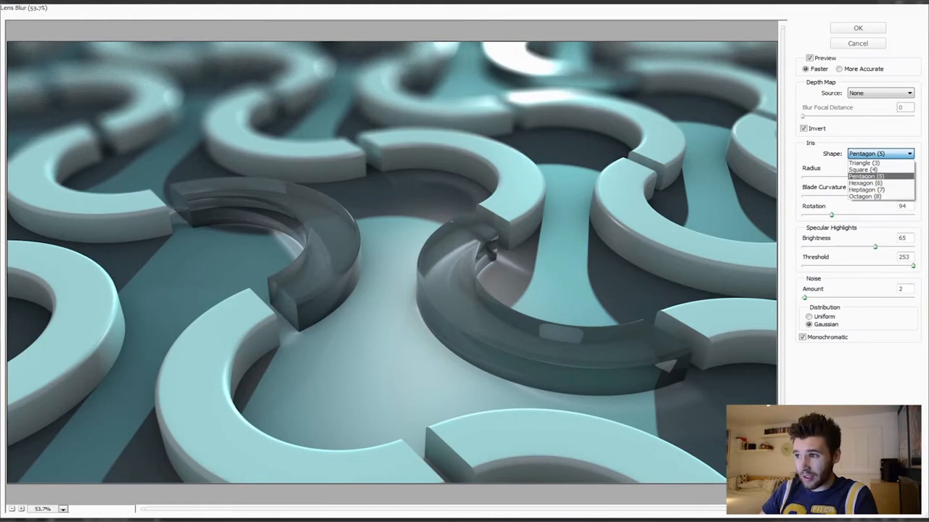
click(866, 177)
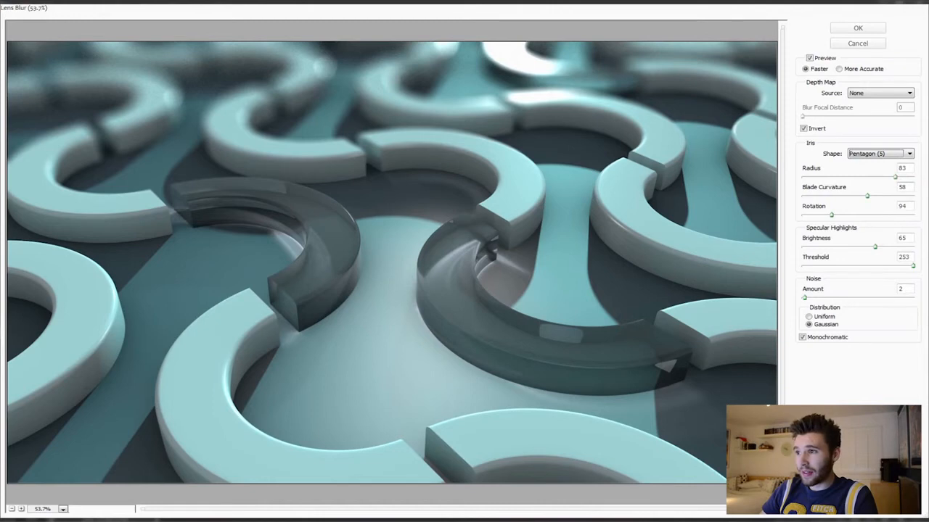
drag(896, 177, 866, 177)
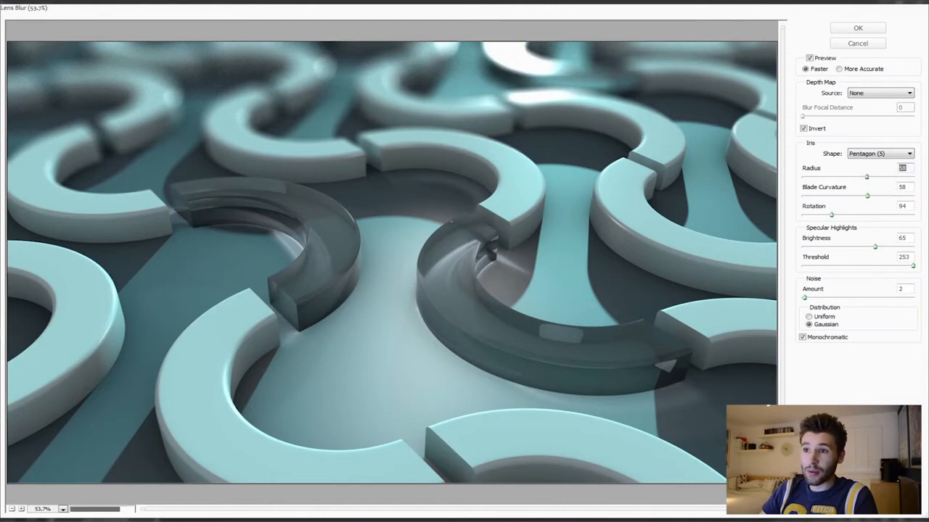
drag(866, 177, 878, 177)
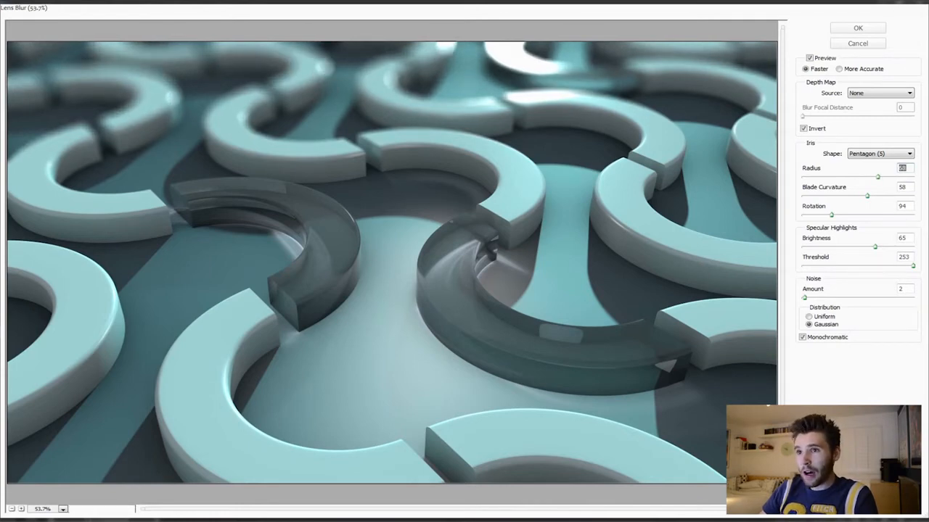
- Set the iris blade curvature to 57 and the rotation to 200
mouse_move(867, 196)
mouse_down()
mouse_move(843, 196)
mouse_move(874, 196)
mouse_up()
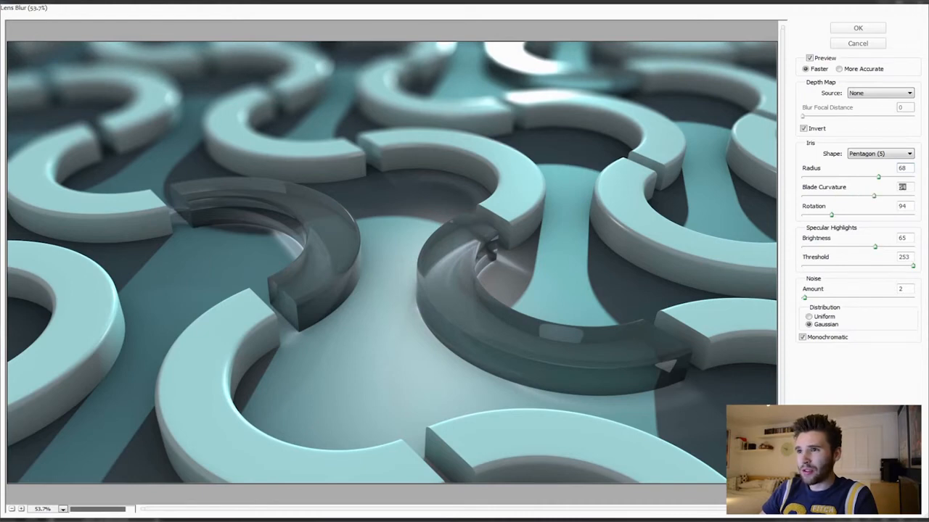
key(Up)
key(Up)
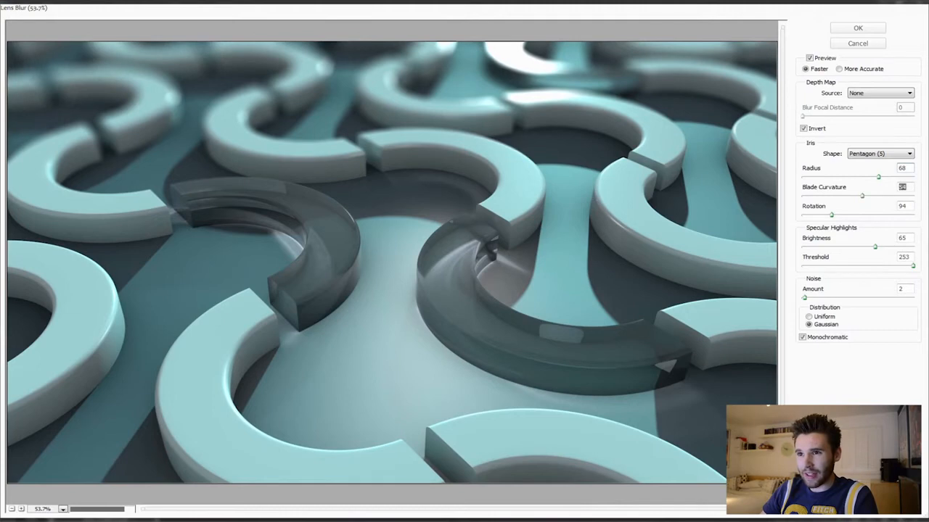
drag(862, 195, 876, 214)
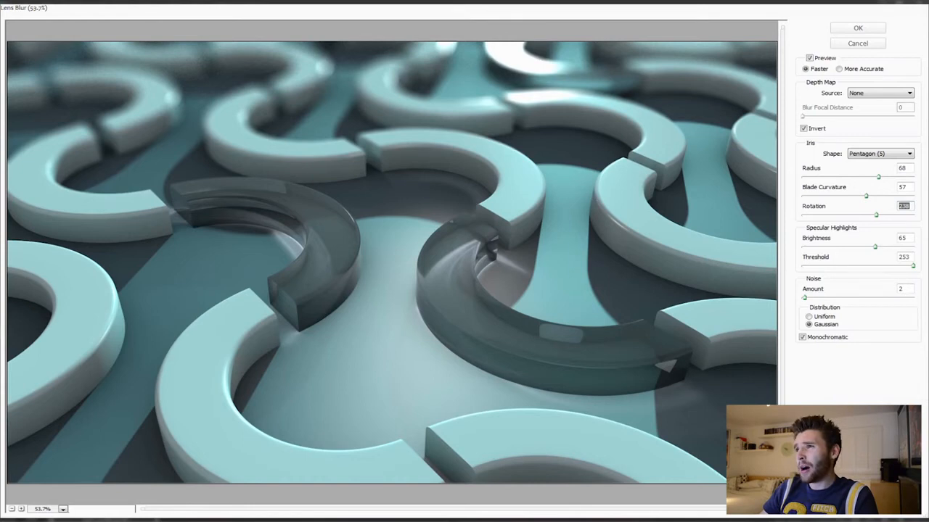
drag(876, 215, 864, 215)
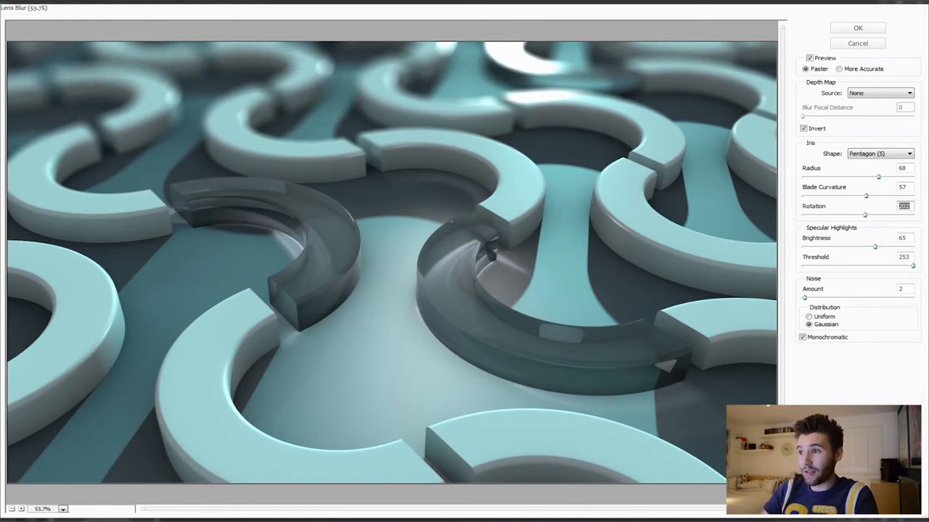
drag(865, 215, 864, 215)
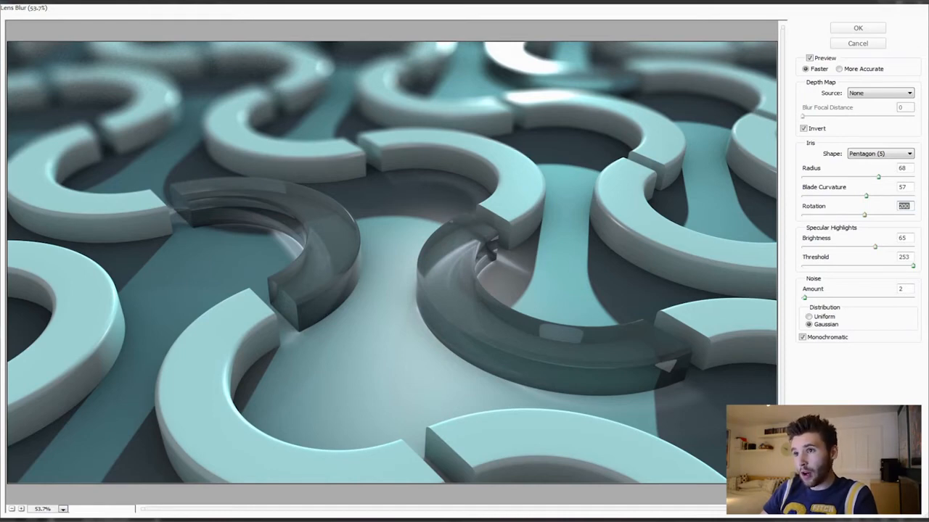
- Set the specular highlights to brightness 75 and threshold 228
key(Tab)
mouse_move(875, 247)
mouse_down()
mouse_move(889, 248)
mouse_move(867, 247)
mouse_up()
drag(913, 267, 836, 266)
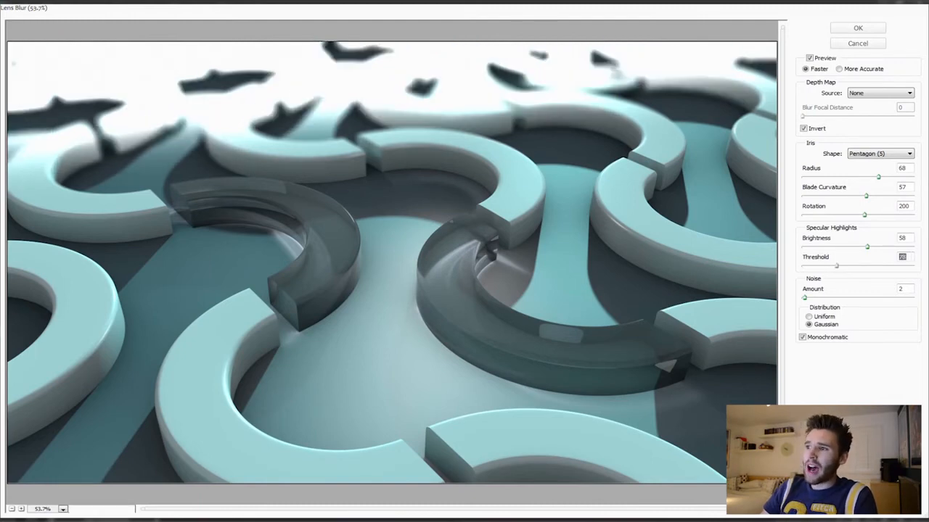
drag(835, 267, 903, 266)
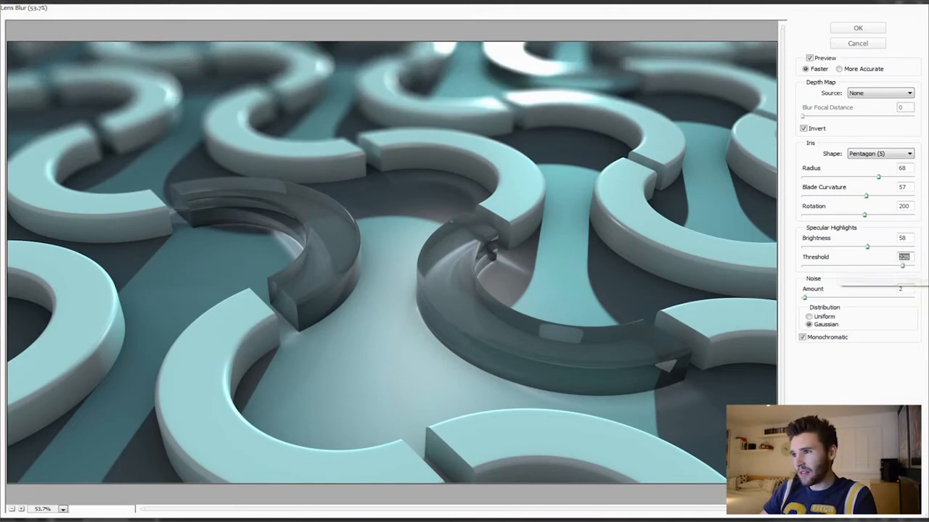
drag(867, 246, 886, 246)
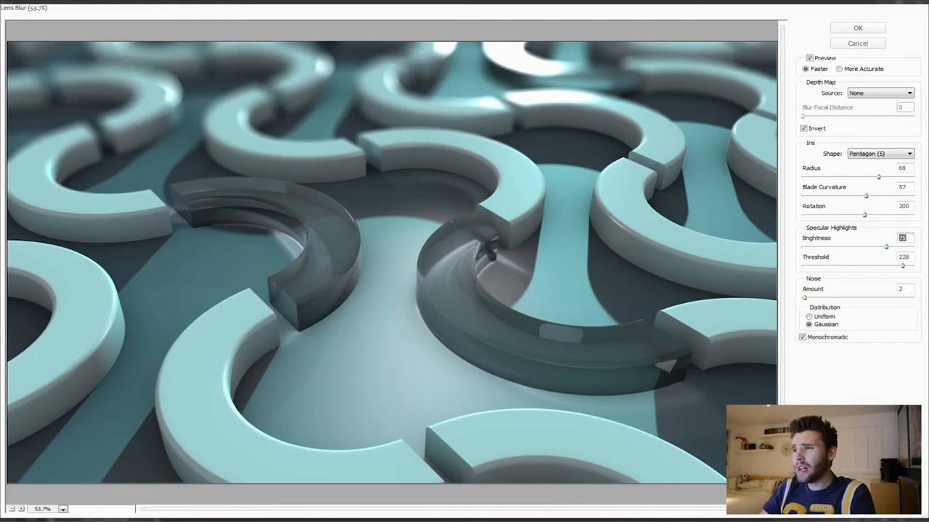
- Set the noise amount to 2 with Gaussian distribution and keep Monochromatic enabled
double_click(901, 289)
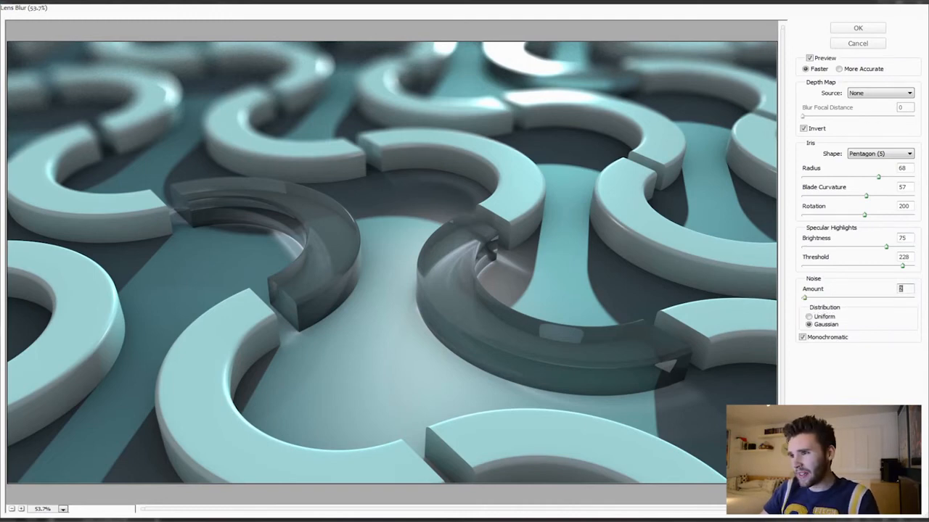
text(1)
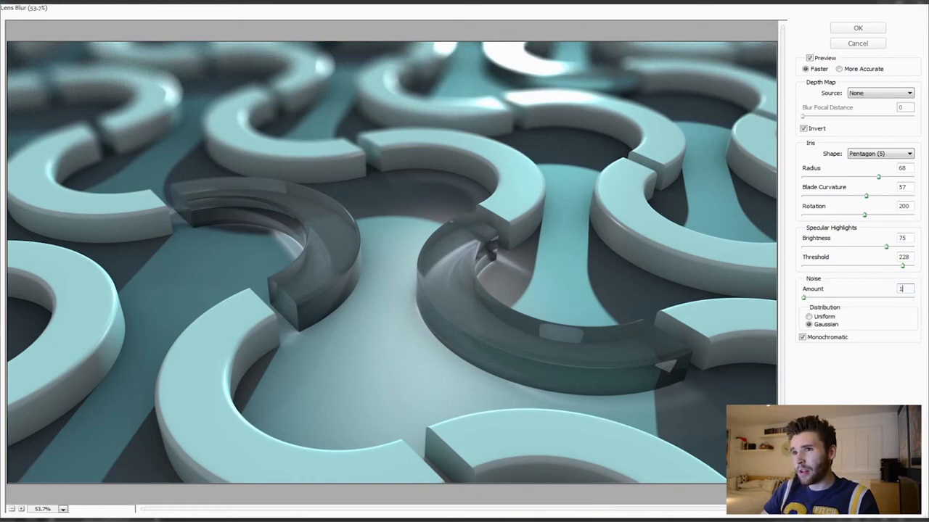
double_click(901, 289)
text(2)
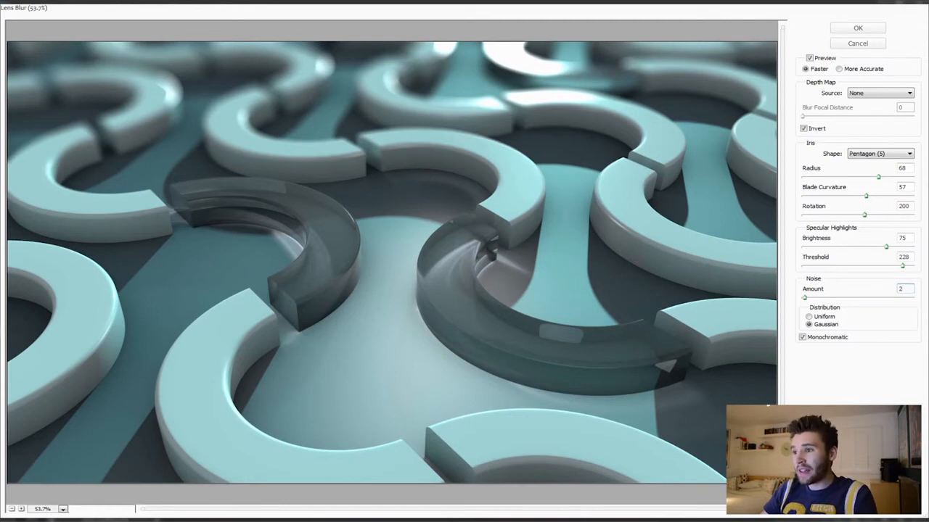
click(809, 316)
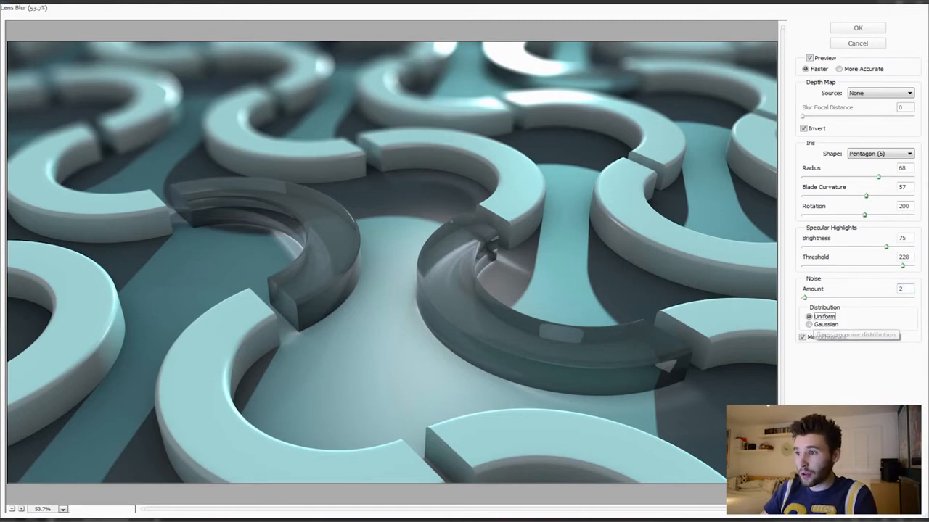
click(811, 324)
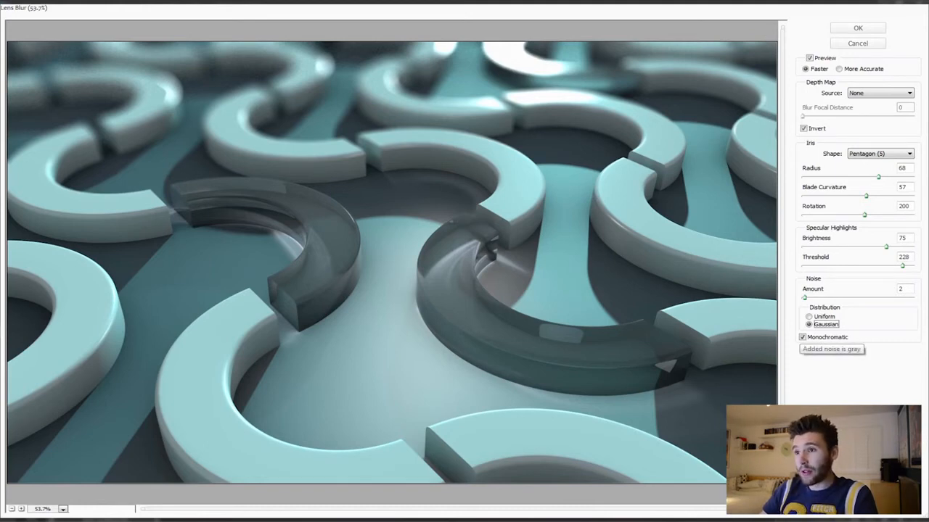
click(802, 337)
click(802, 337)
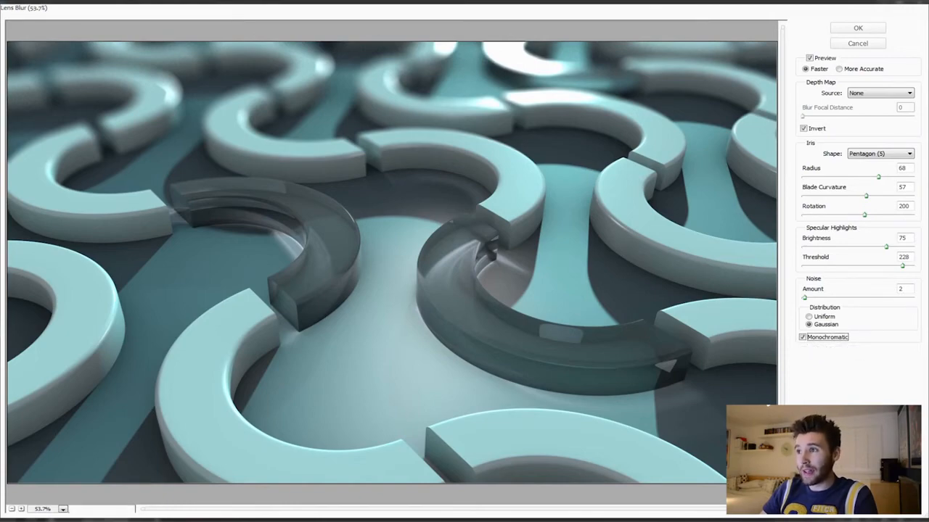
- Apply the Lens Blur to Layer 0 and clear the selection
key(Return)
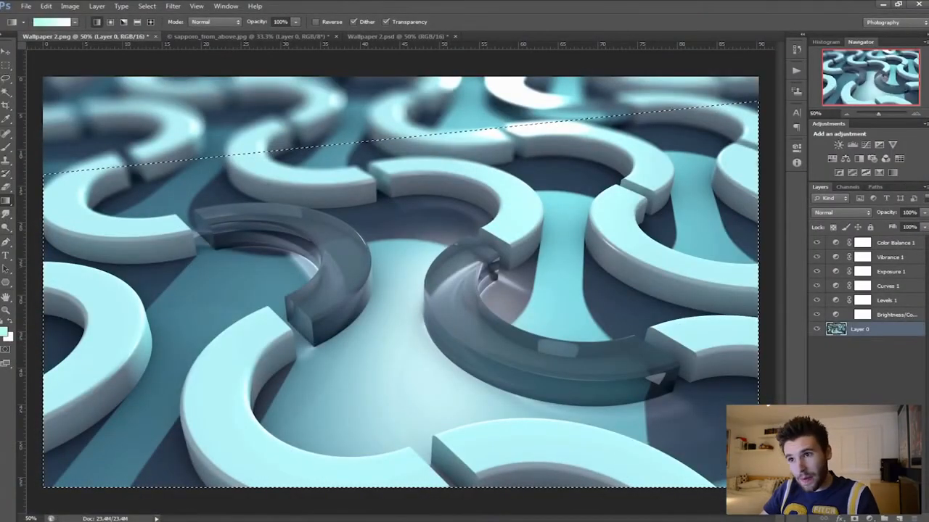
key(ctrl+d)
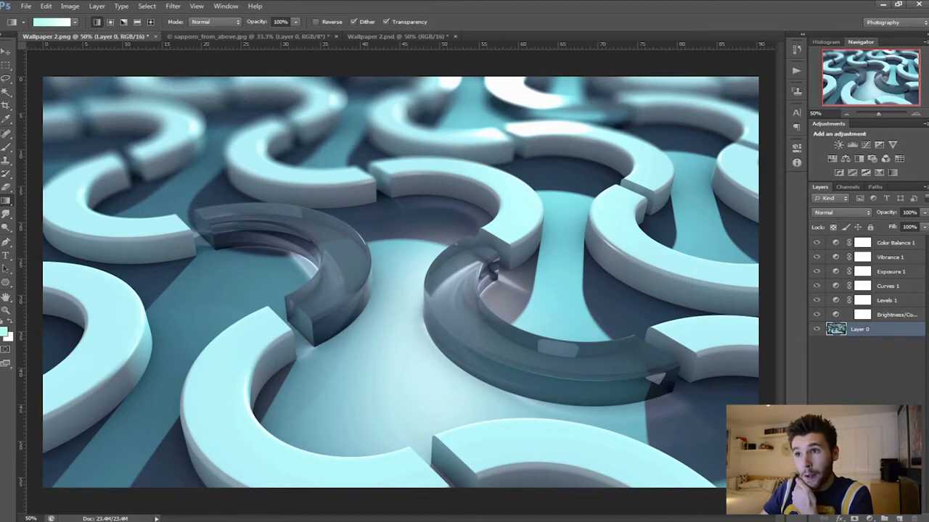
- View Wallpaper 2.psd for comparison, and revert sapporo_from_above.jpg to its second Enter Quick Mask history state
click(398, 36)
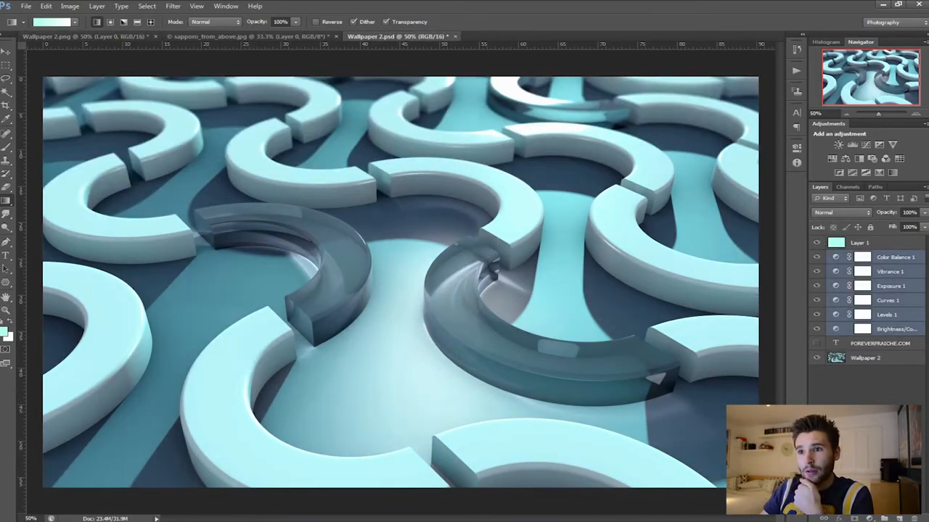
click(247, 36)
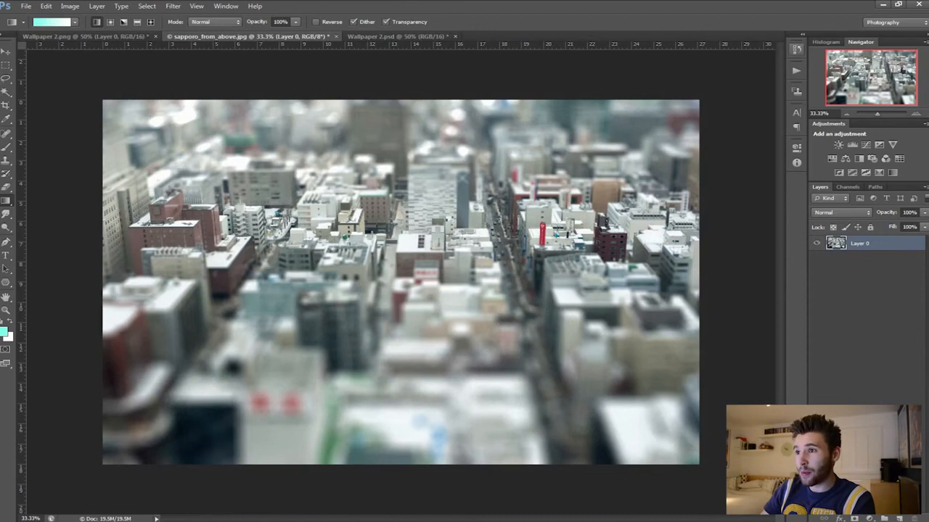
click(796, 49)
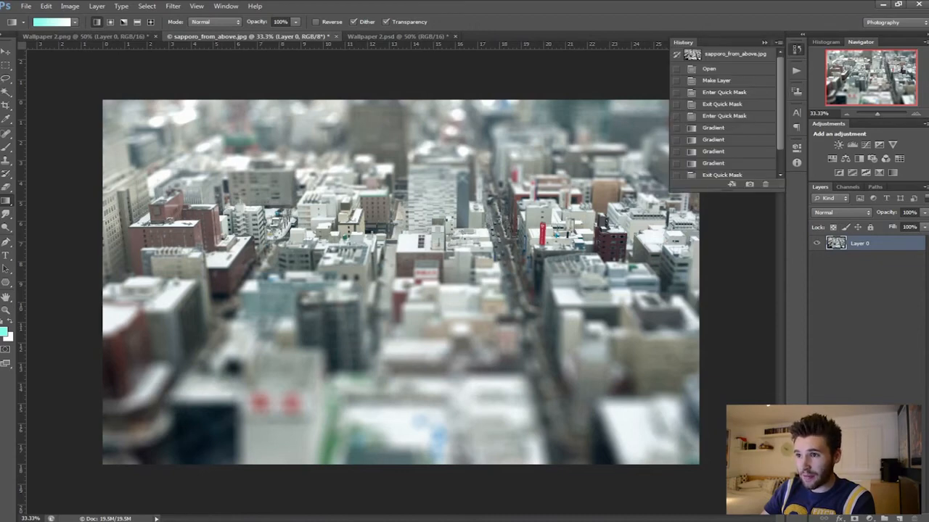
click(713, 127)
click(724, 116)
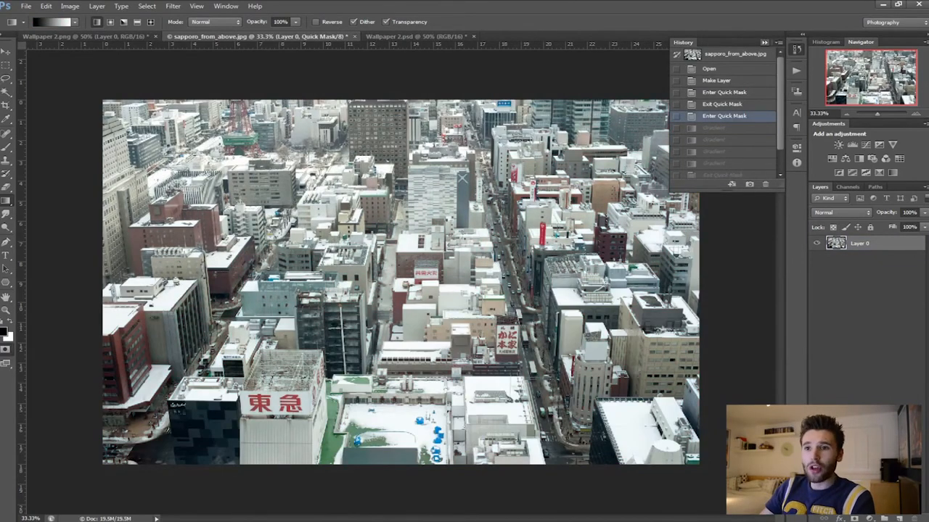
click(764, 42)
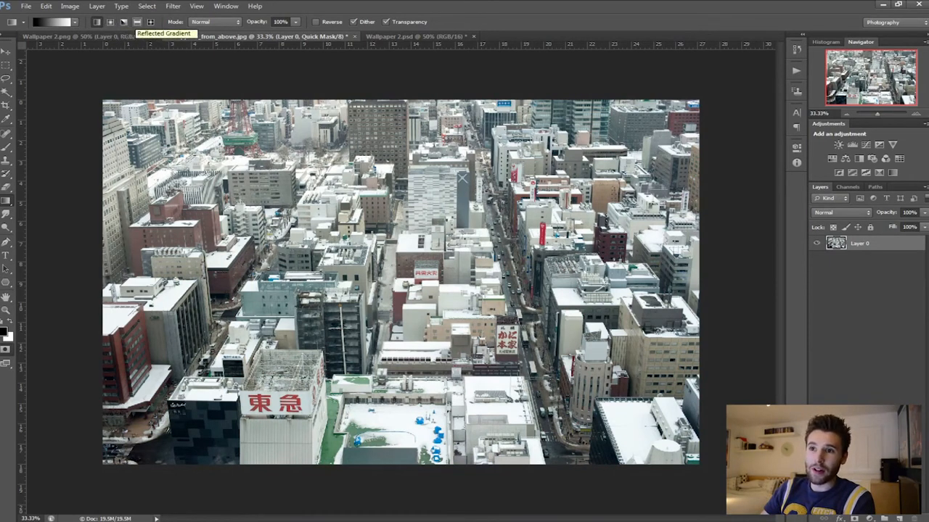
- Mask a horizontal band across the middle of the city photo with a reflected gradient, and exit Quick Mask to get a selection
click(137, 22)
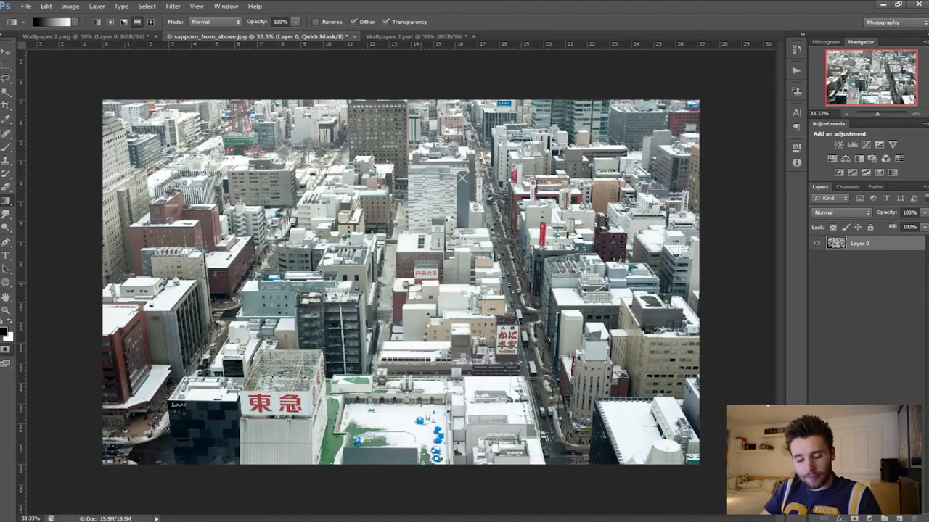
drag(386, 285, 409, 395)
key(ctrl+z)
drag(398, 281, 399, 387)
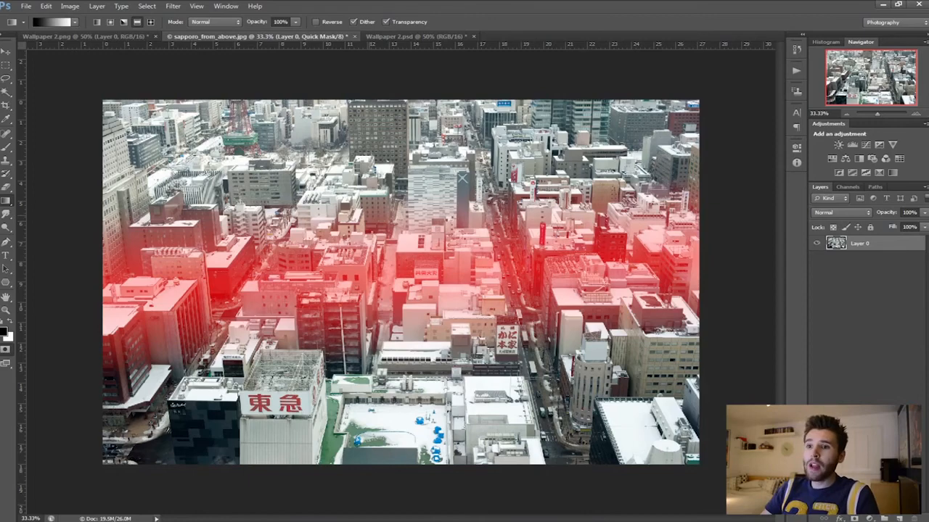
key(q)
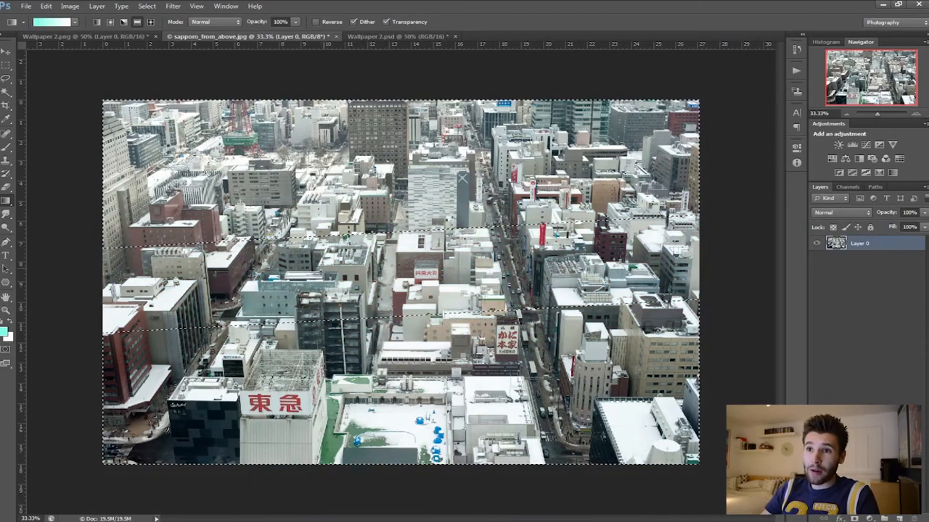
- Open the Lens Blur filter on the city photo's selection and disable Invert
click(172, 6)
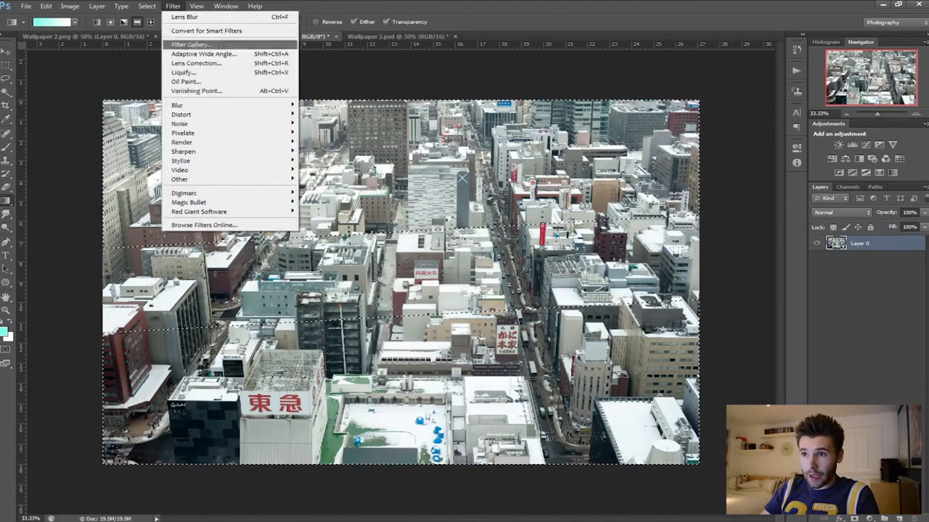
mouse_move(218, 105)
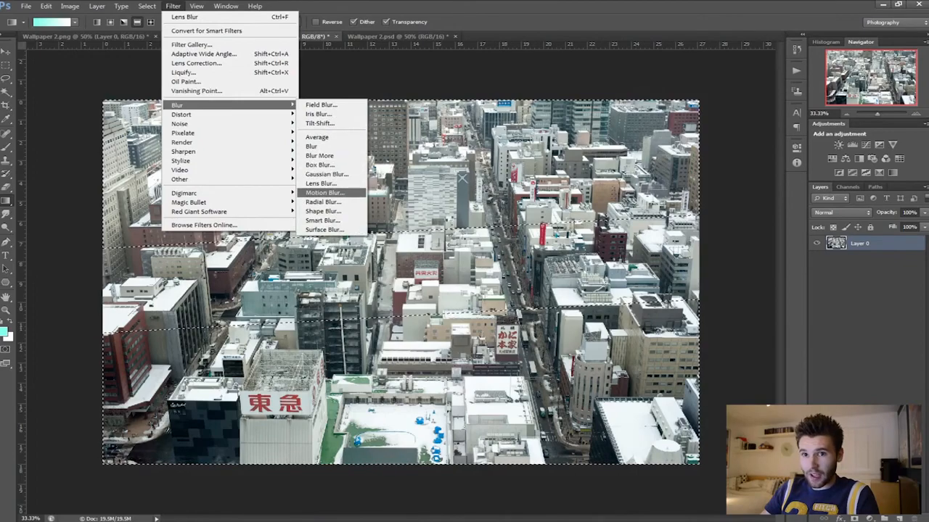
click(320, 184)
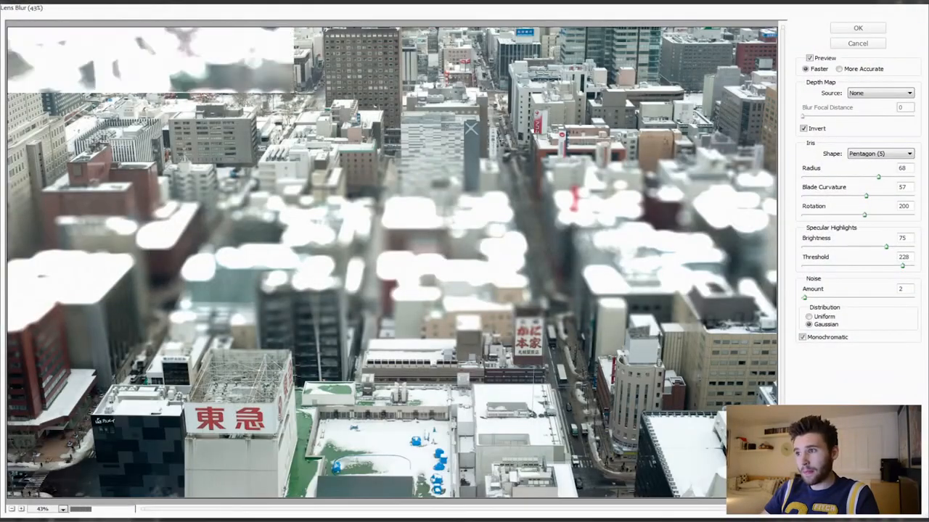
click(803, 128)
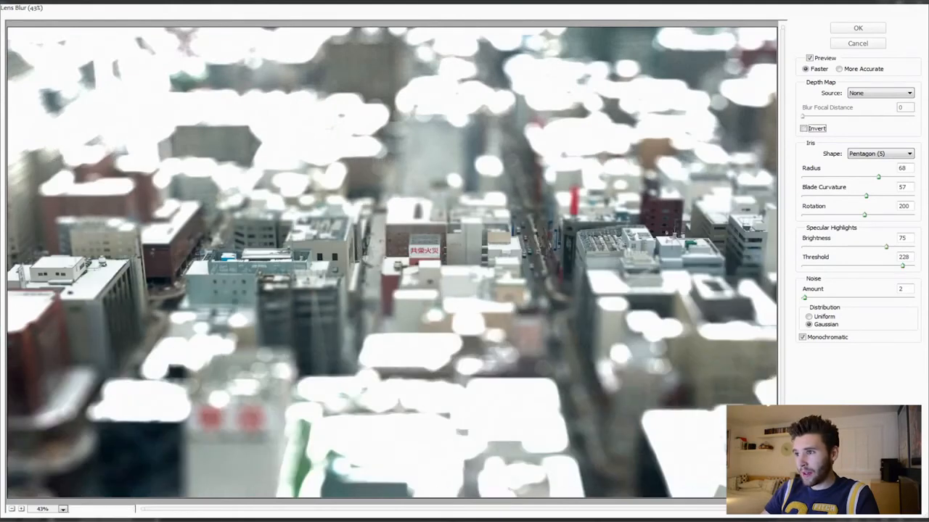
- Set the specular highlights to brightness 85 and threshold 255
drag(903, 266, 911, 266)
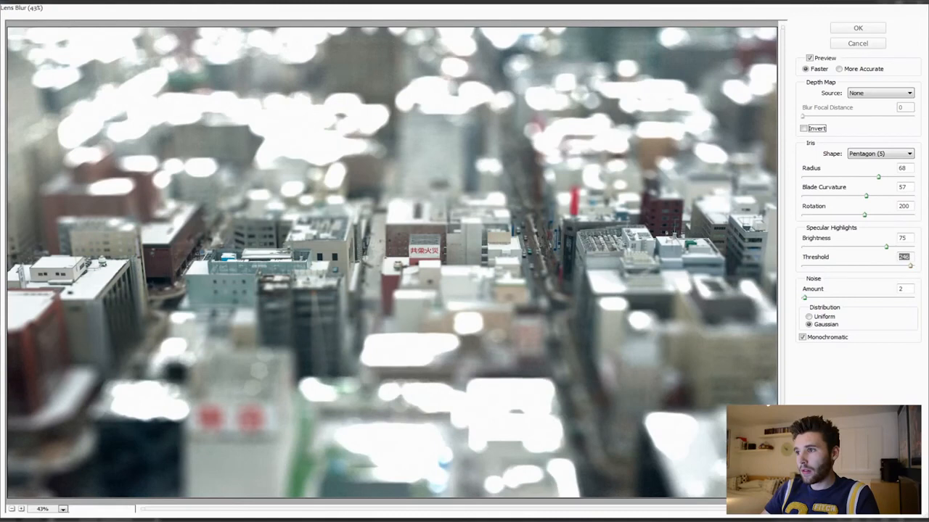
drag(910, 266, 913, 267)
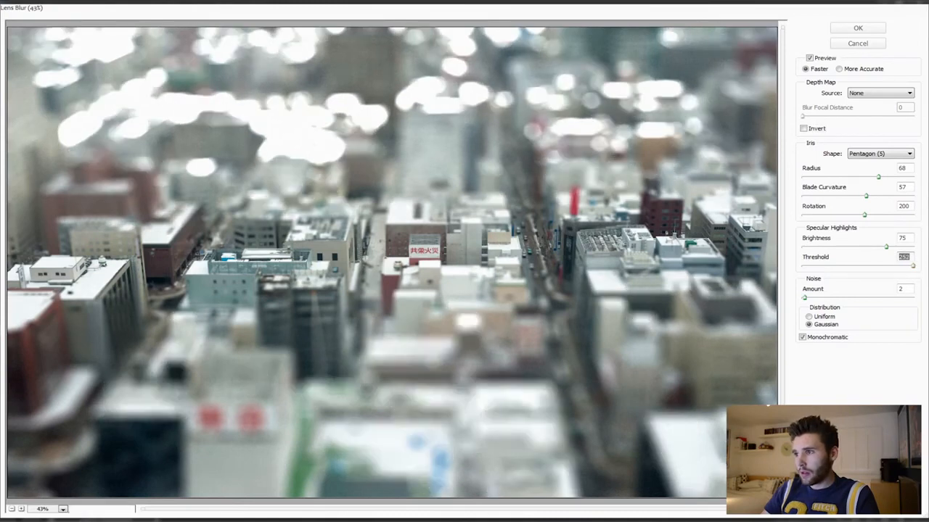
drag(912, 267, 897, 247)
click(914, 266)
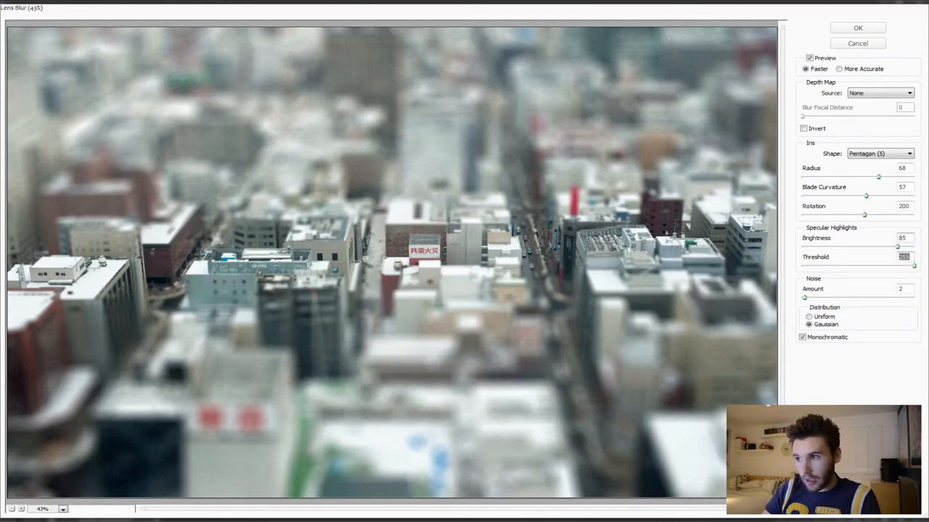
- Lower the specular highlights to brightness 10 with a threshold of 254
text(253)
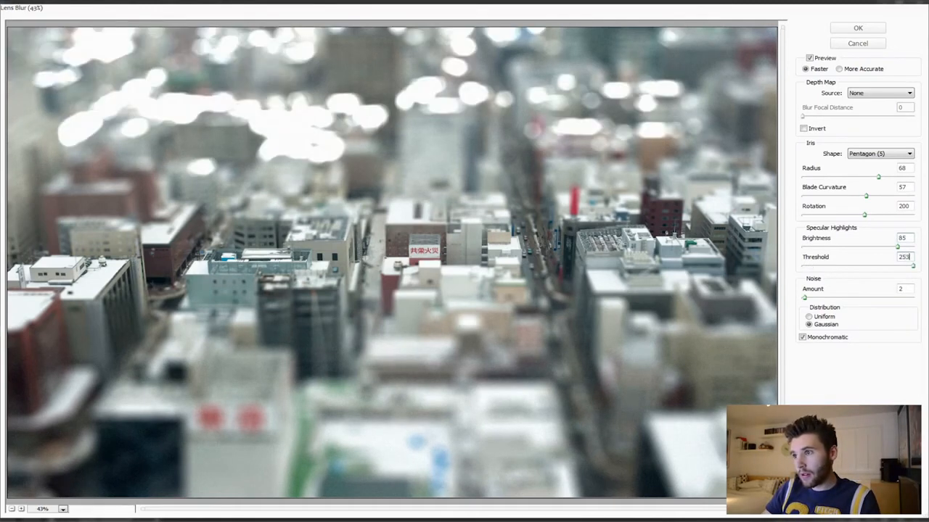
drag(898, 247, 822, 247)
mouse_move(822, 248)
mouse_down()
mouse_move(812, 247)
mouse_move(835, 248)
mouse_up()
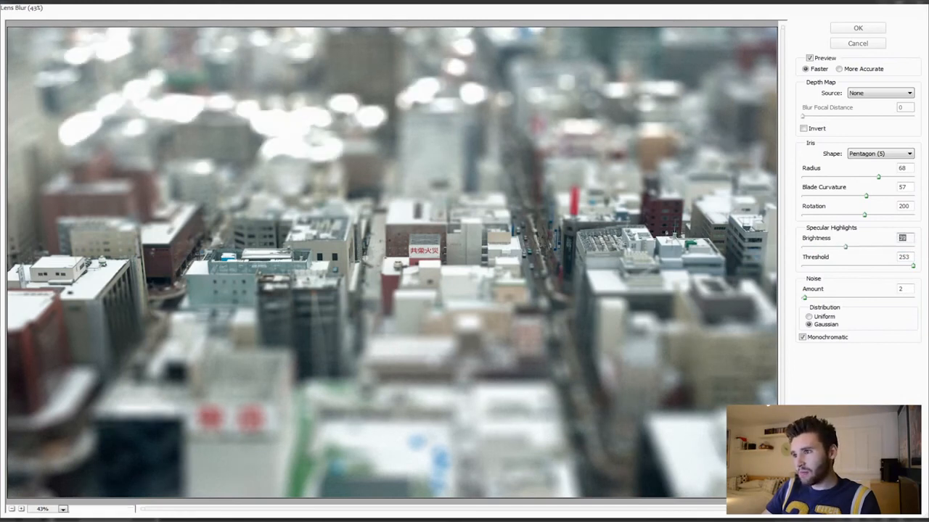
key(Tab)
key(Up)
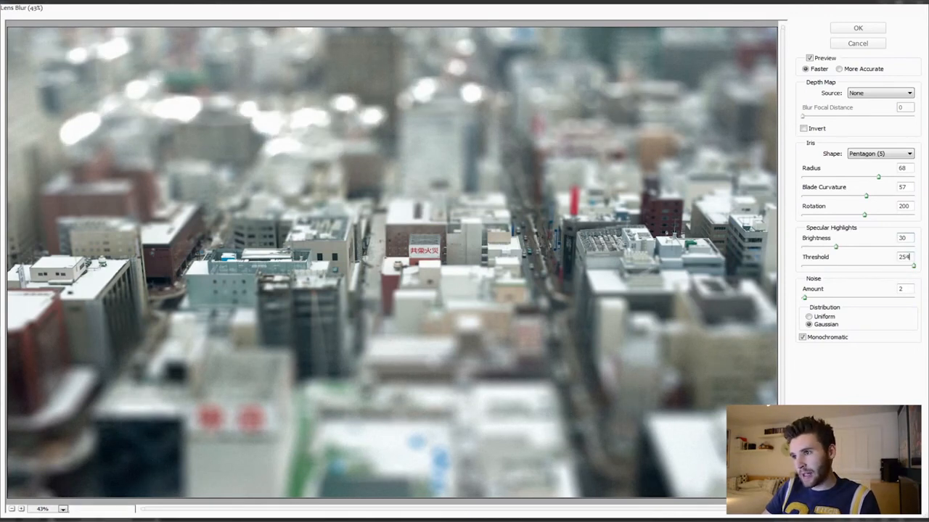
drag(835, 247, 813, 248)
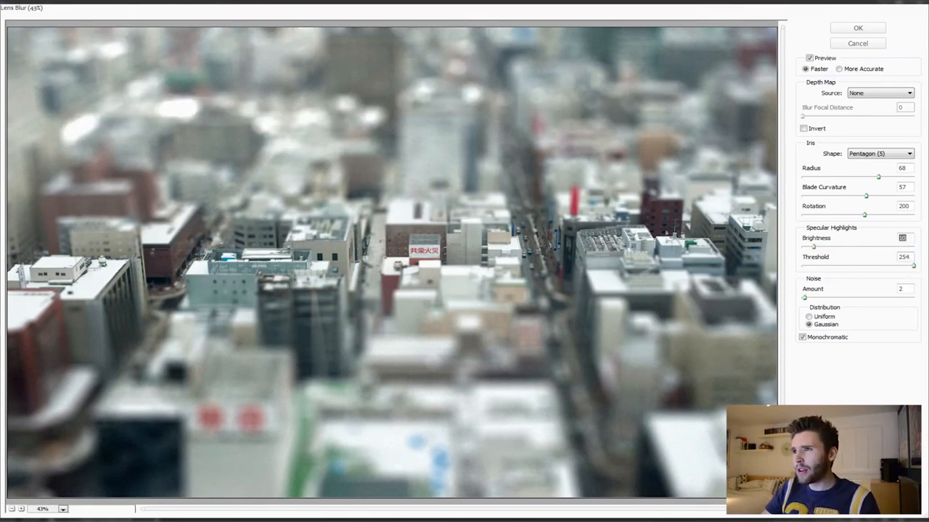
- Reduce the iris radius of the lens blur to 45
drag(879, 177, 857, 177)
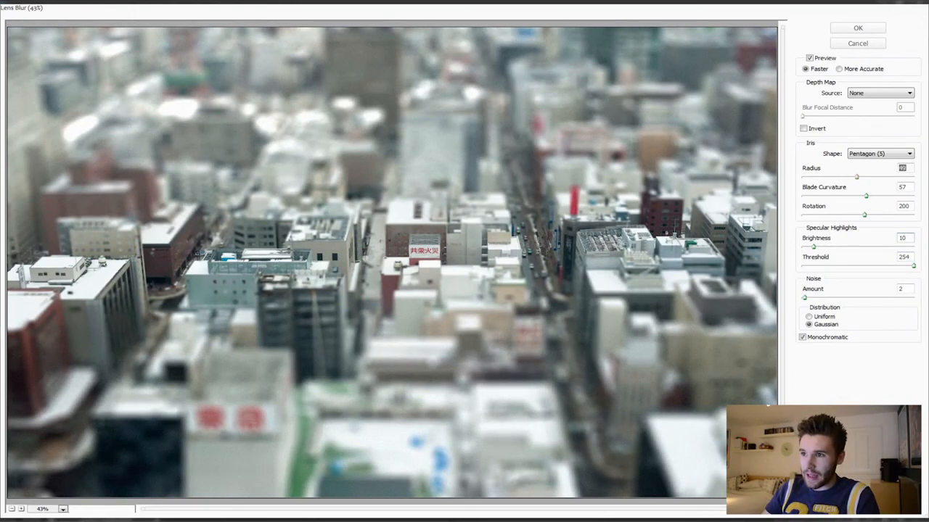
key(Down)
key(Down)
key(Down)
key(Down)
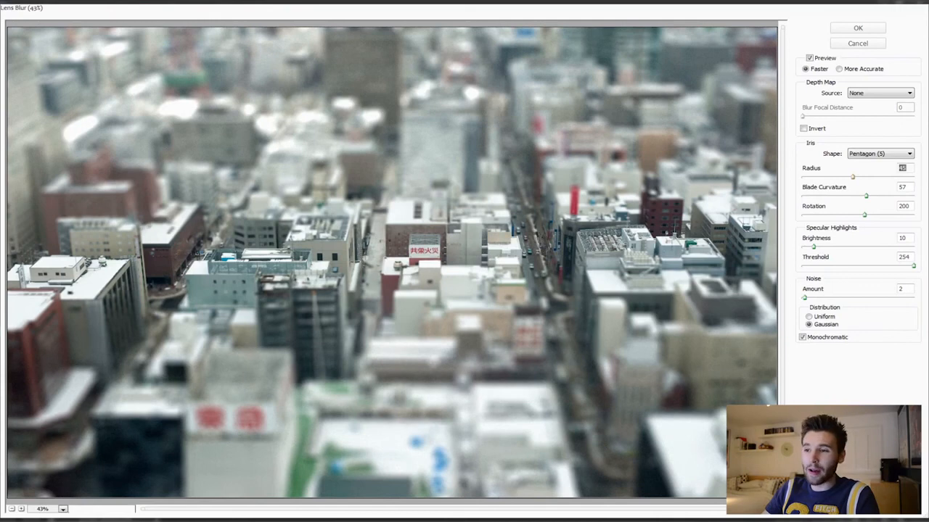